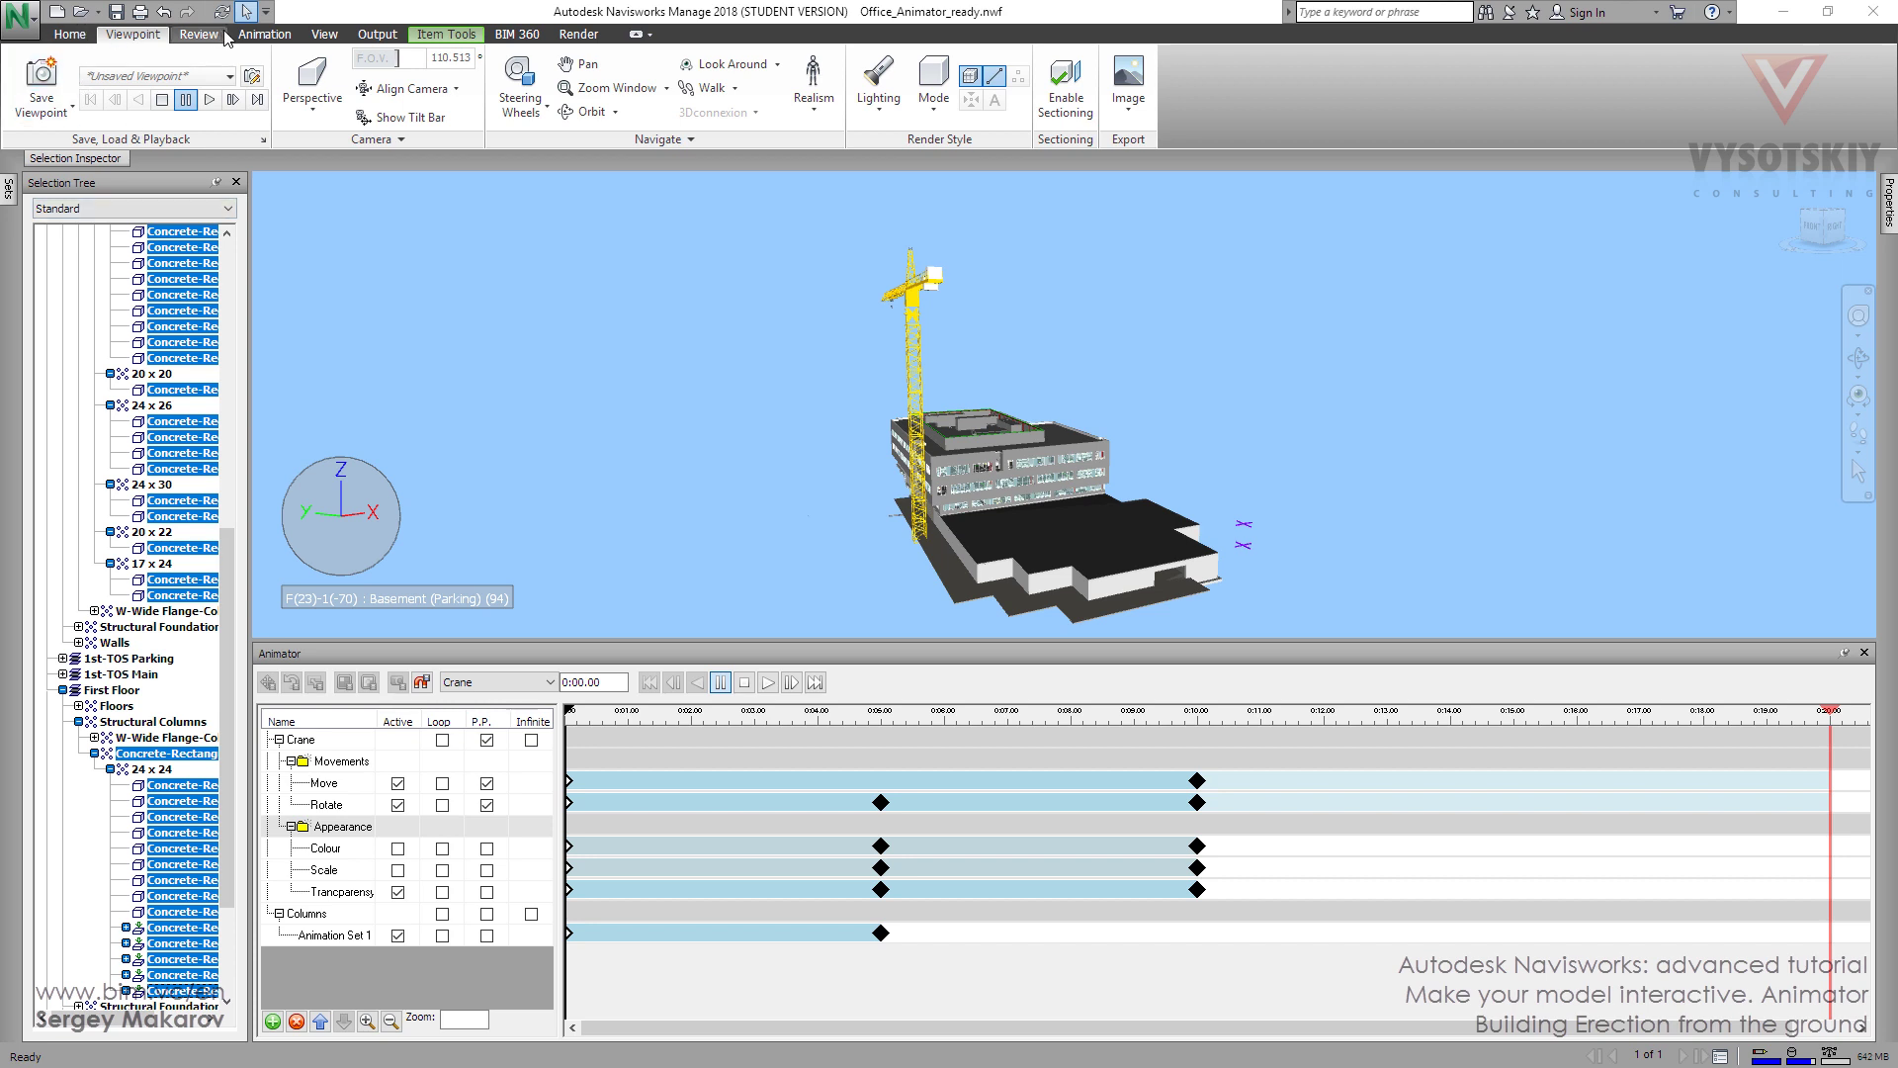
- Enable sectioning on the Viewpoint tab so a section plane cuts through the building
{"action": "left_click", "coordinate": [320, 38]}
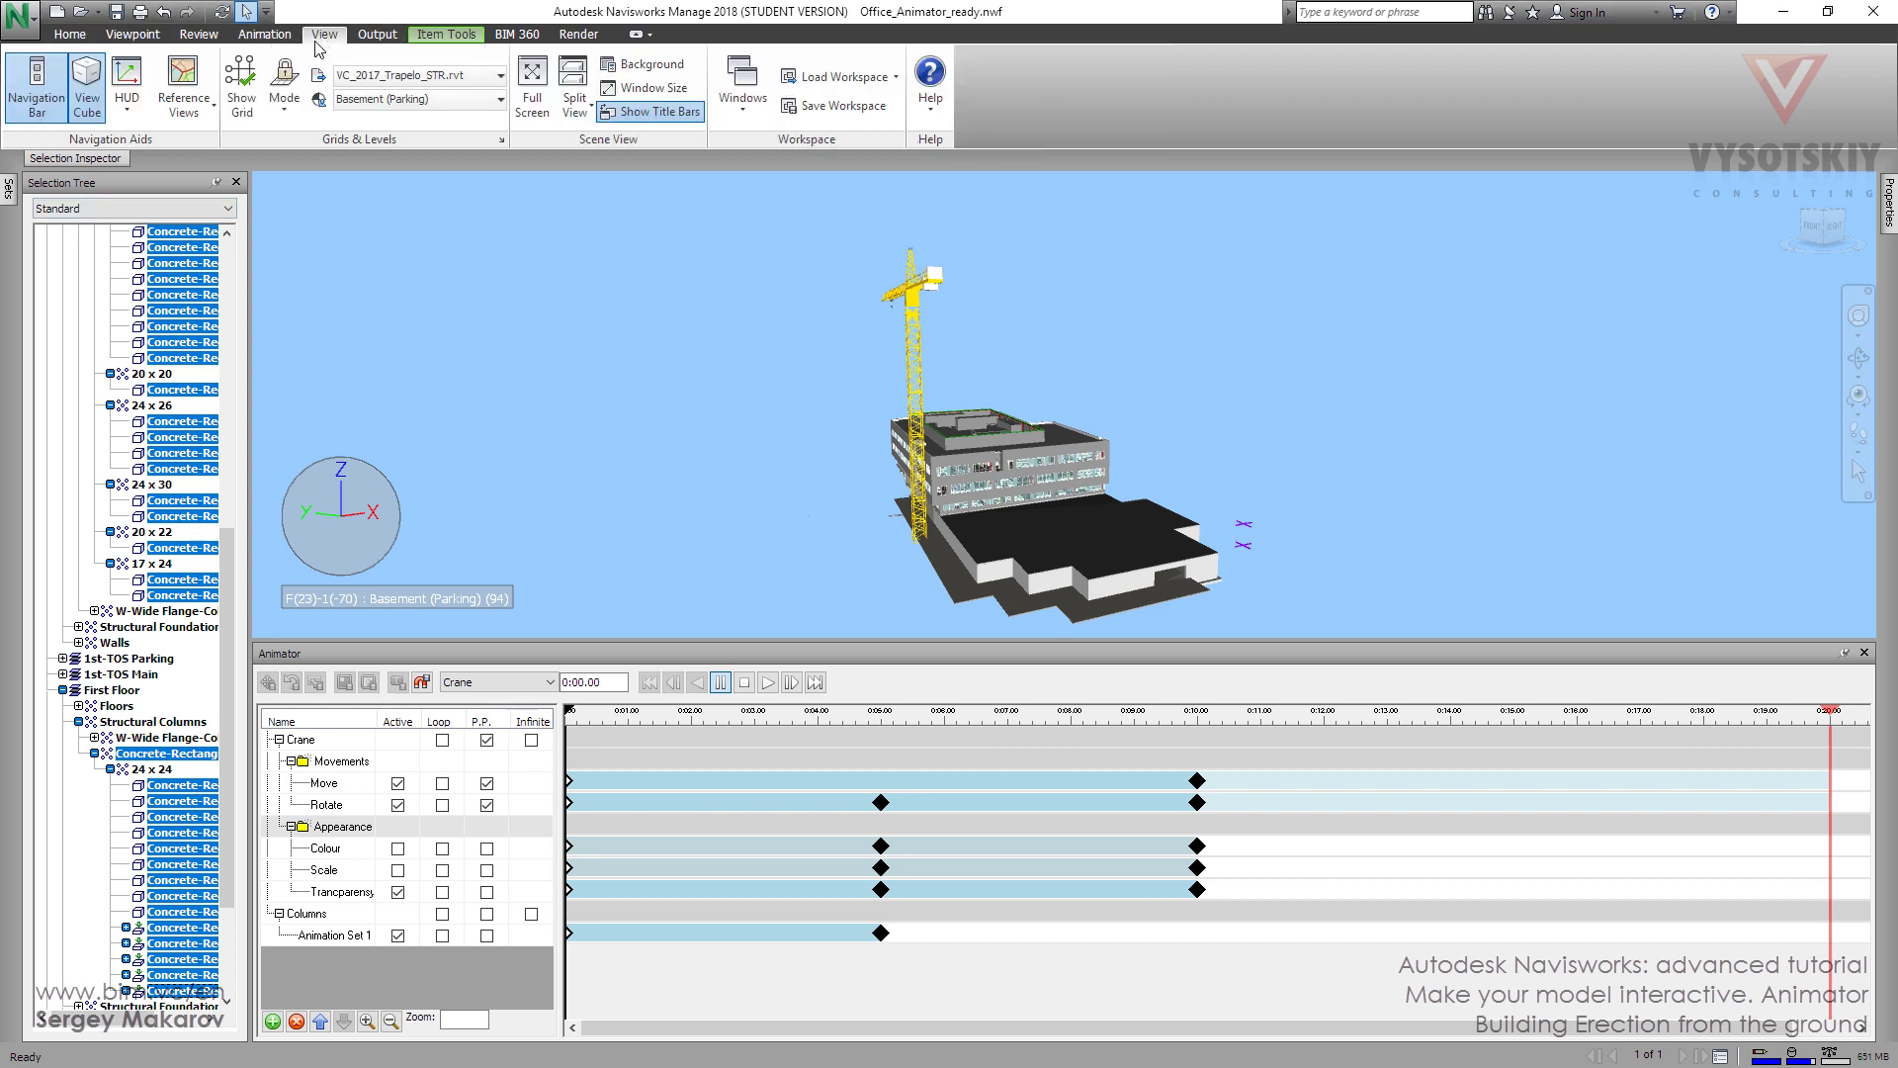
{"action": "left_click", "coordinate": [132, 34]}
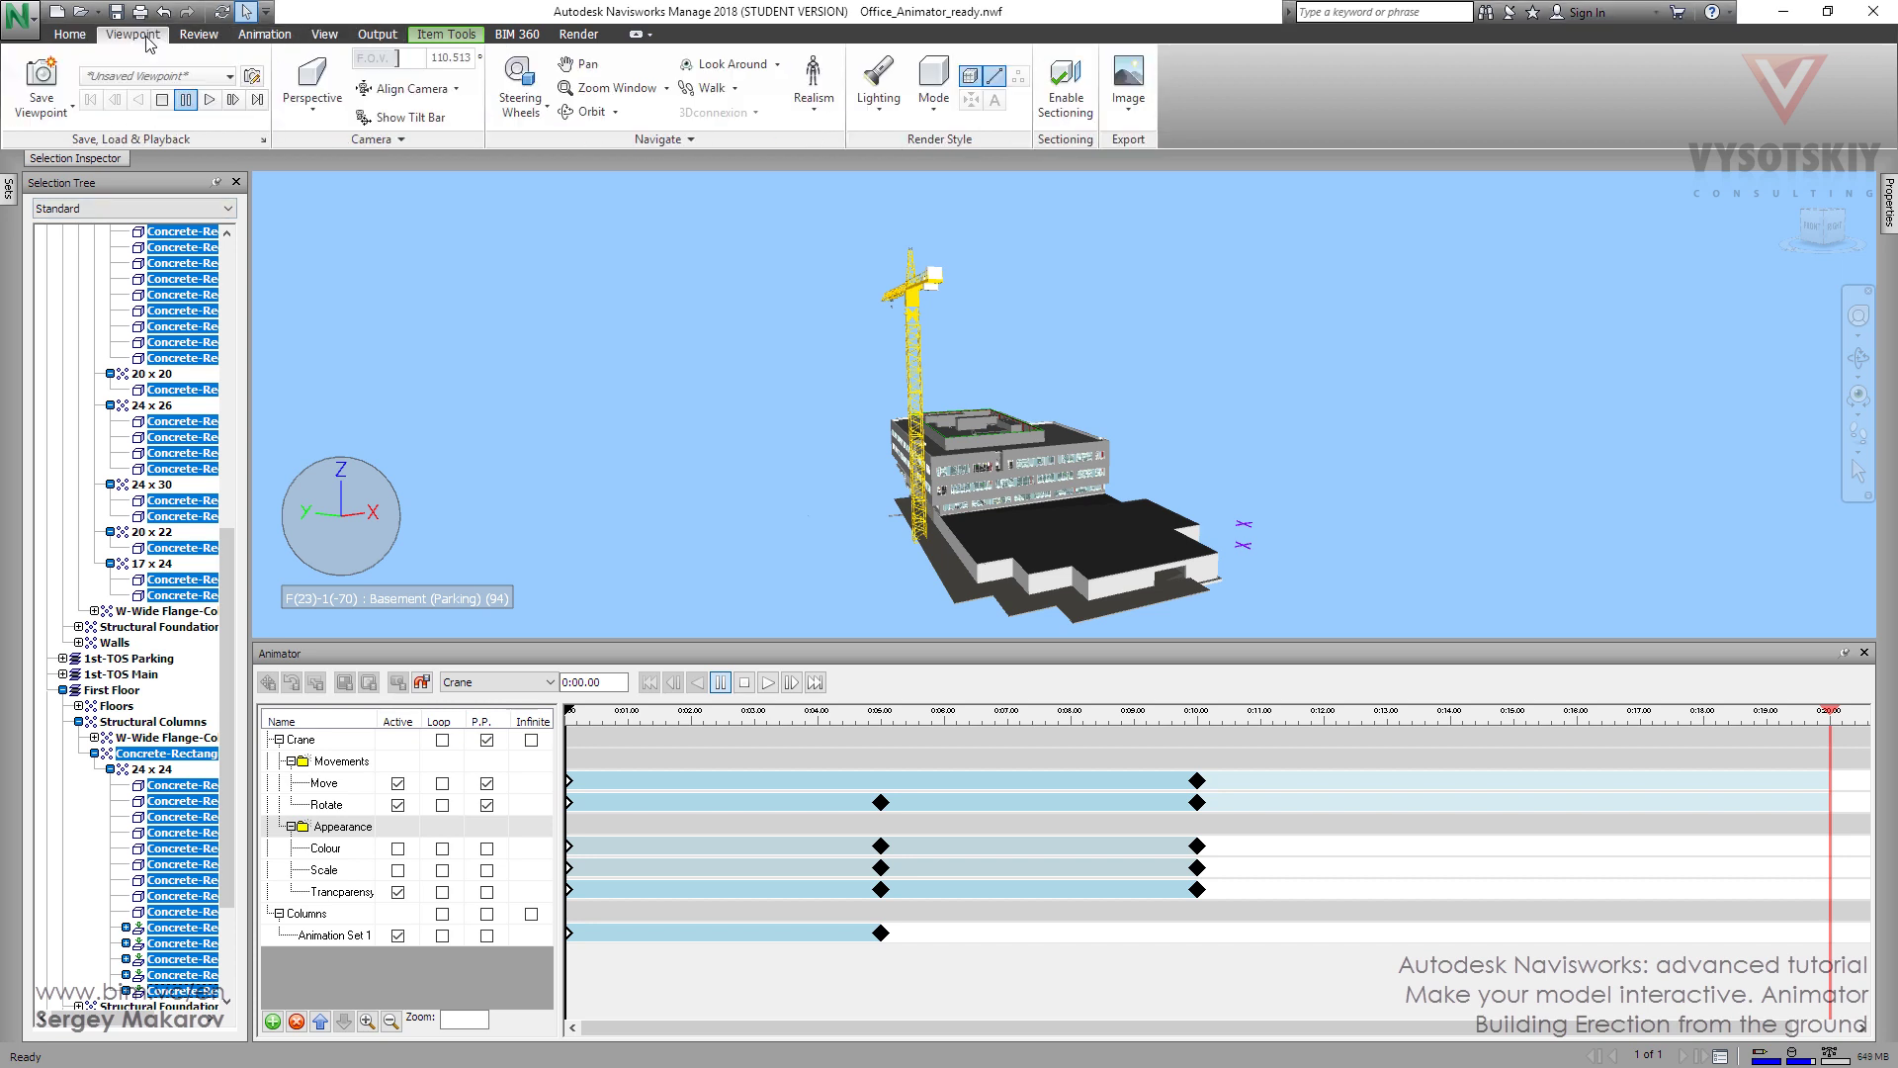
{"action": "left_click", "coordinate": [1065, 89]}
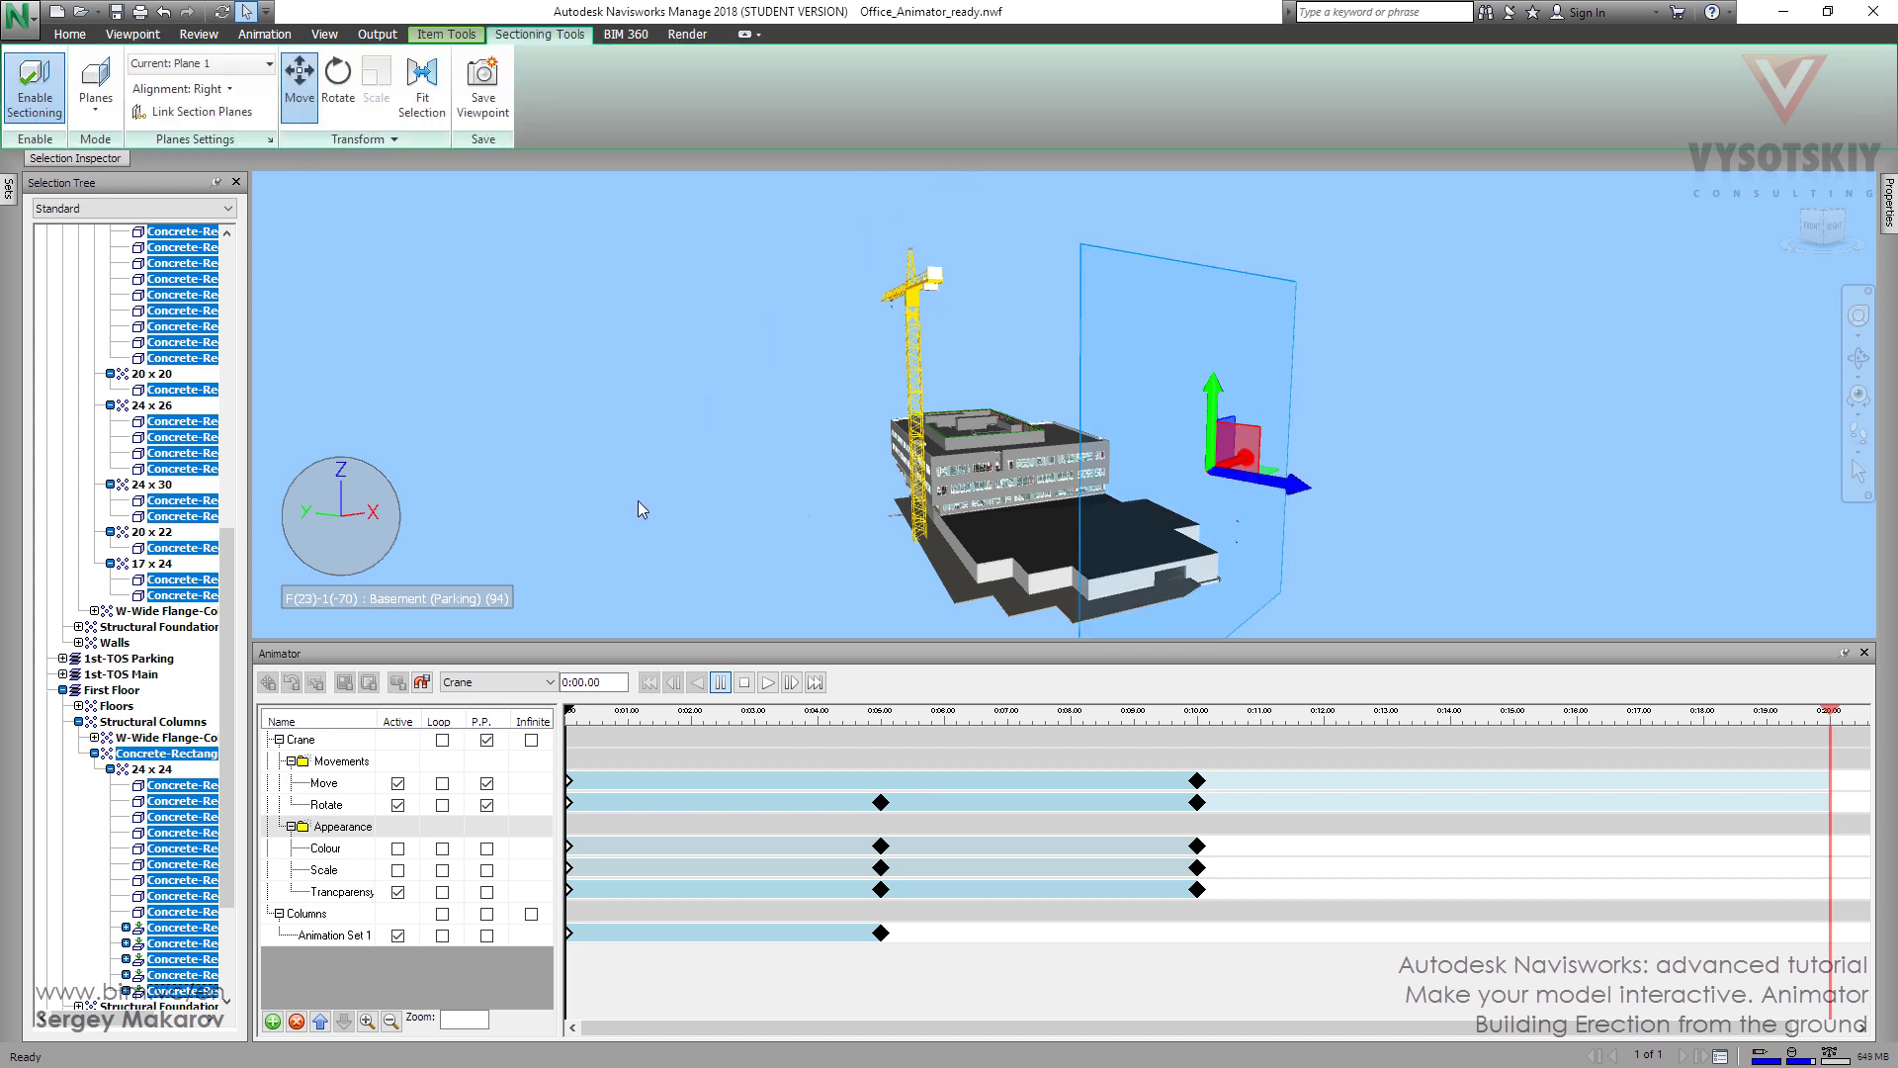
- Add a new Animator scene and rename it 'Building'
{"action": "left_click", "coordinate": [272, 1024]}
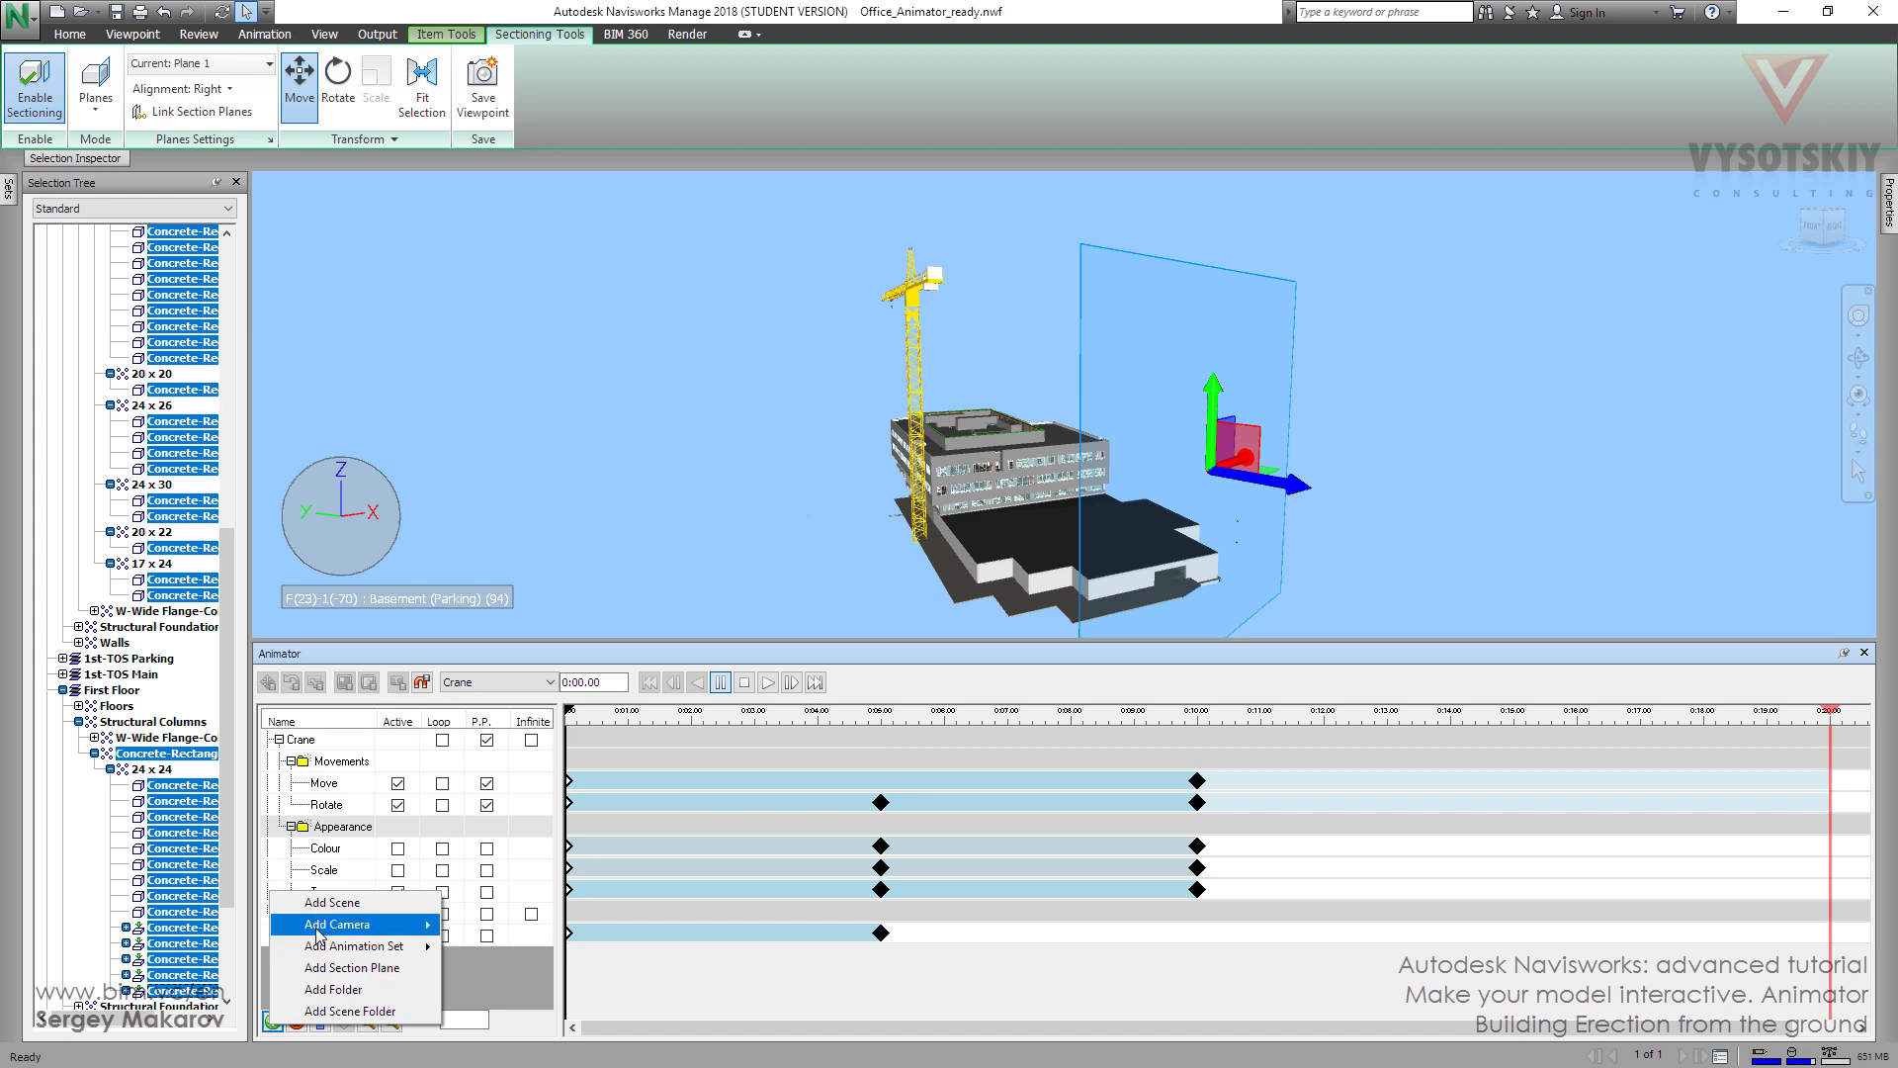
{"action": "left_click", "coordinate": [321, 903]}
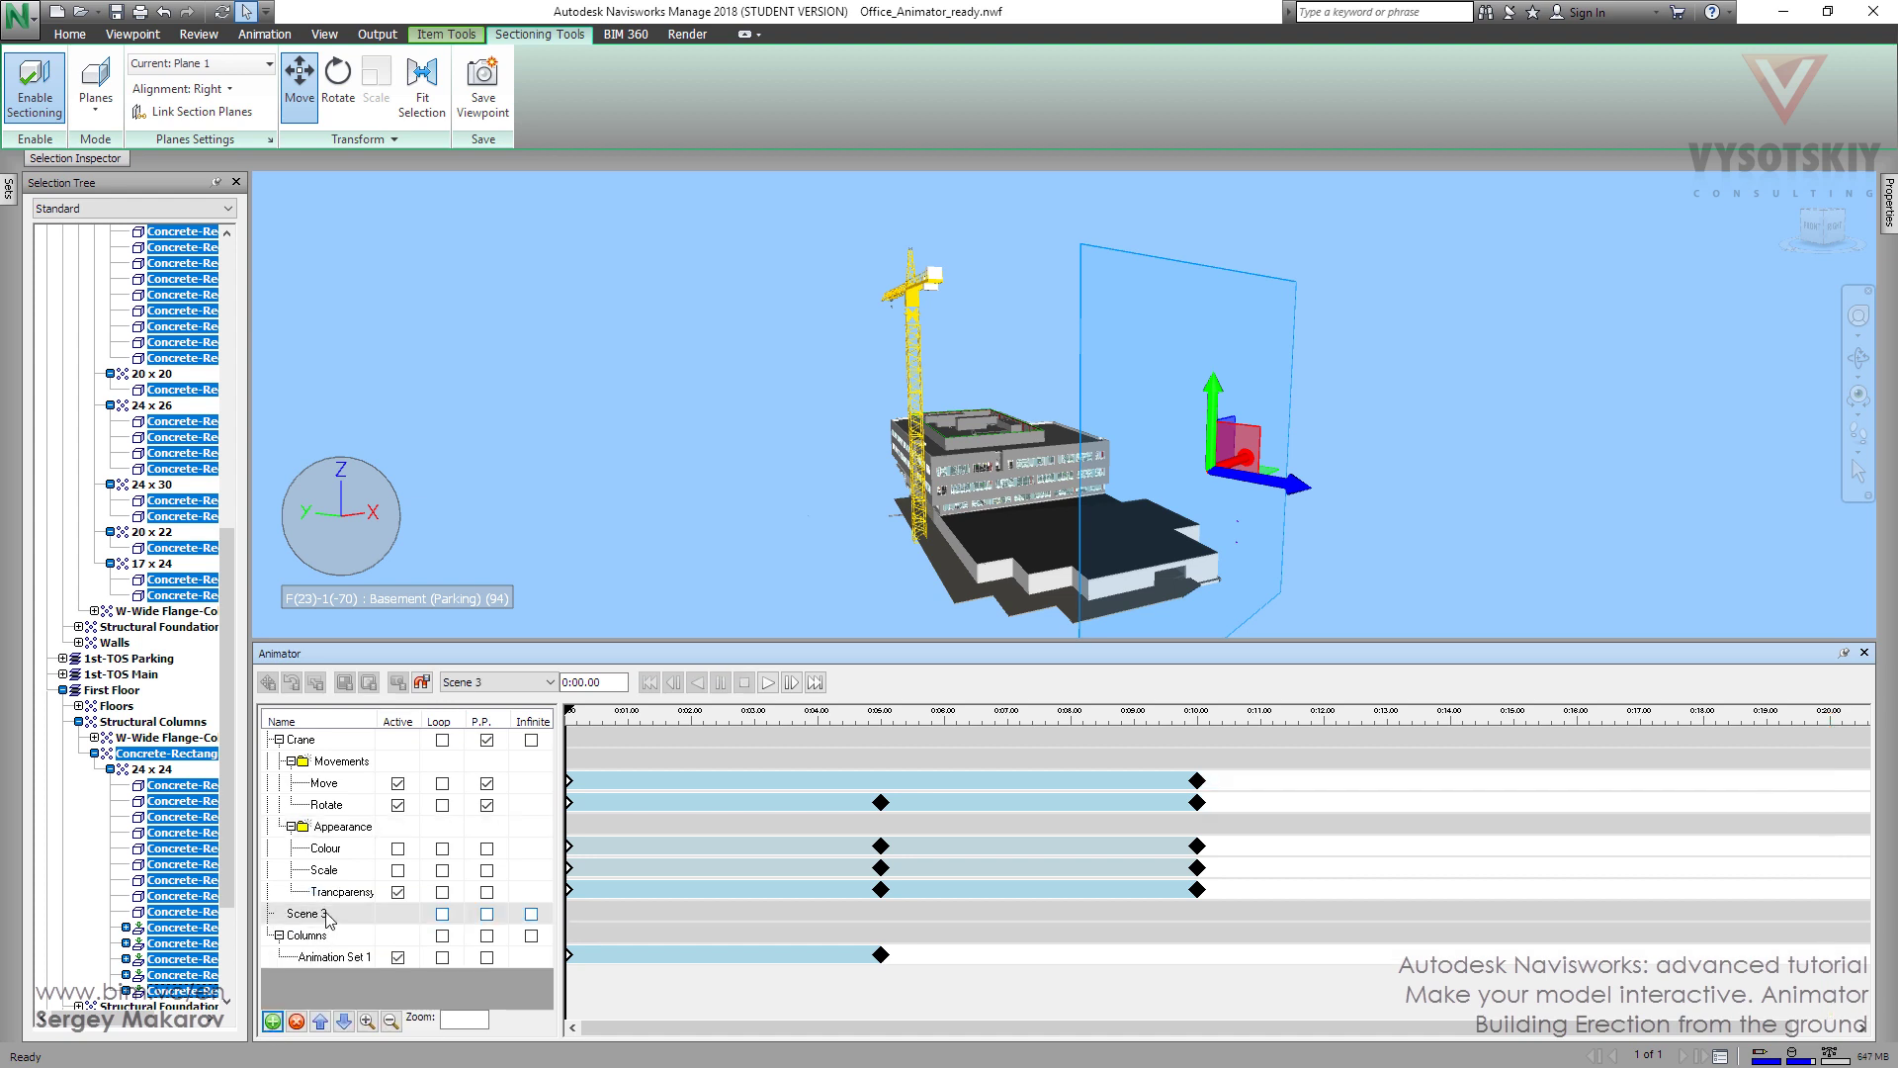
{"action": "type", "text": "Building"}
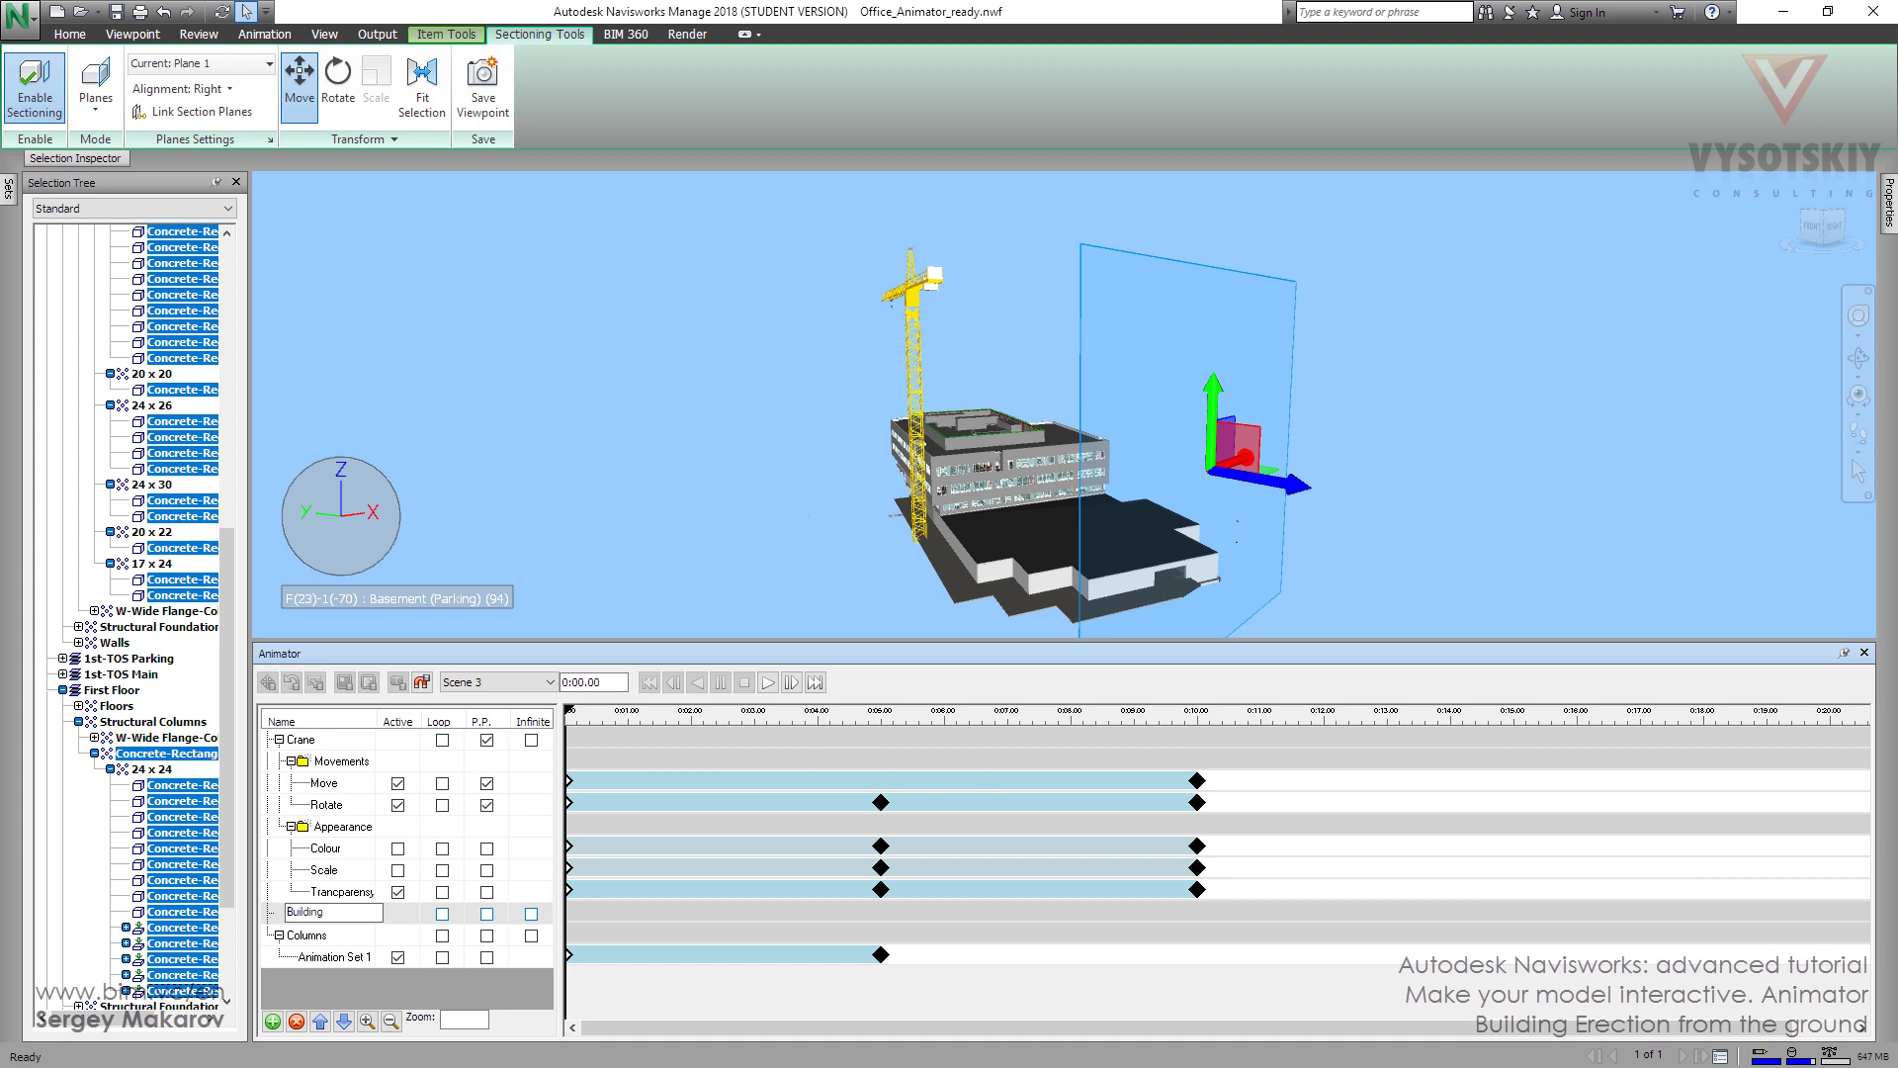
{"action": "key", "text": "Return"}
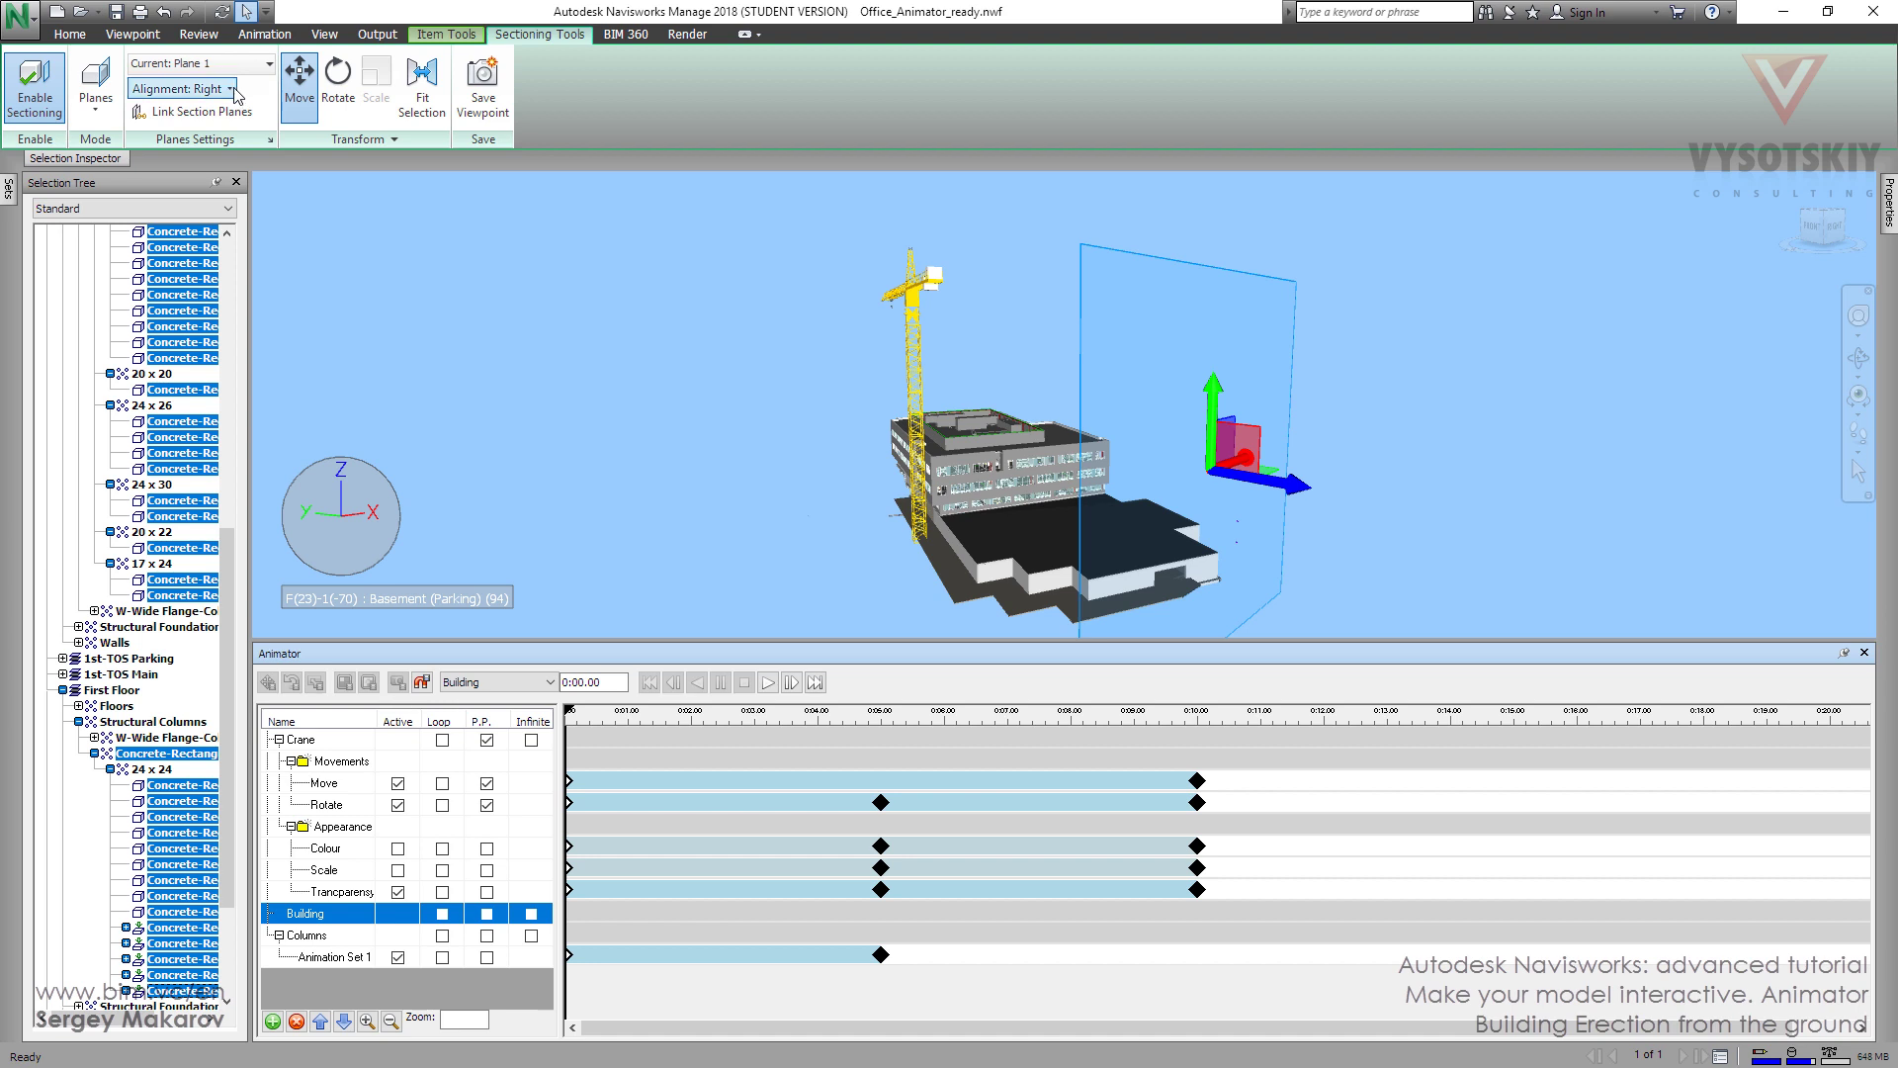
- Keep Plane 1 current, align it horizontally, and lower it below the building
{"action": "left_click", "coordinate": [268, 64]}
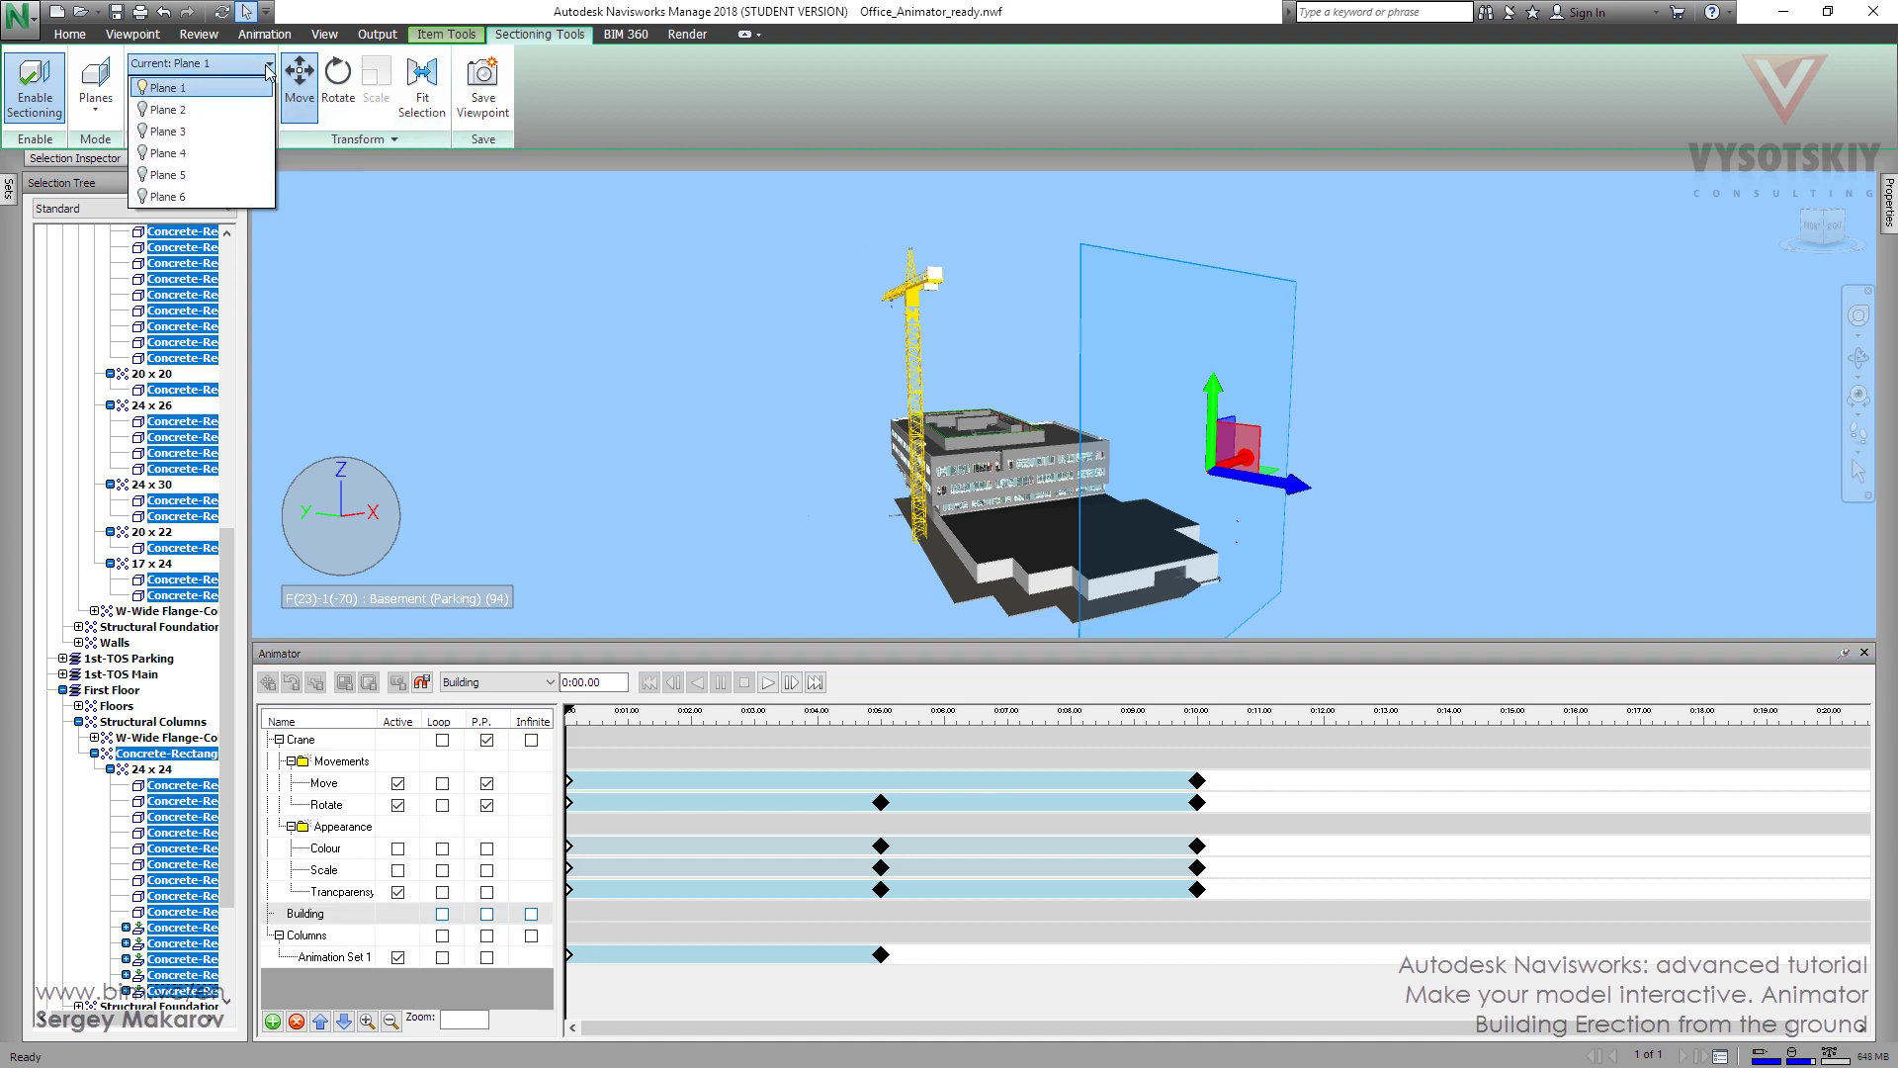
{"action": "left_click", "coordinate": [235, 88]}
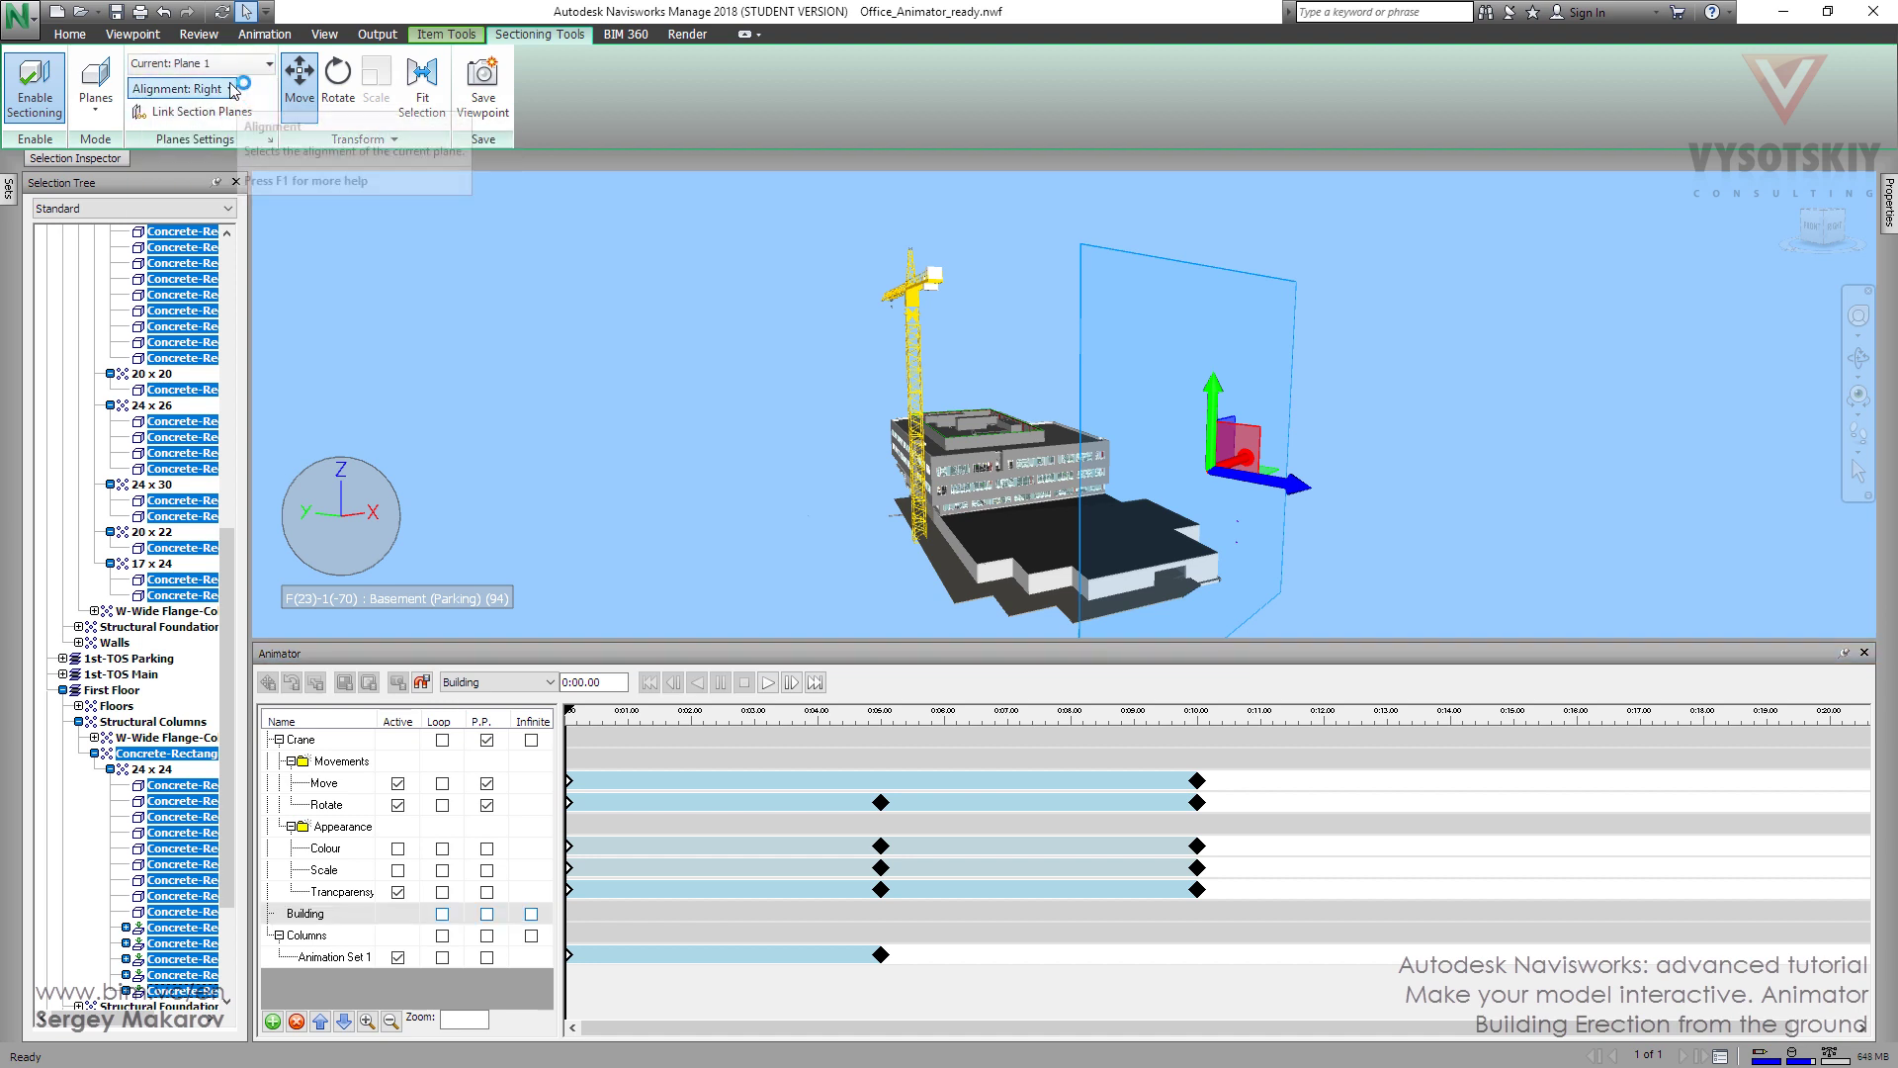
{"action": "left_click", "coordinate": [235, 88]}
{"action": "left_click", "coordinate": [315, 356]}
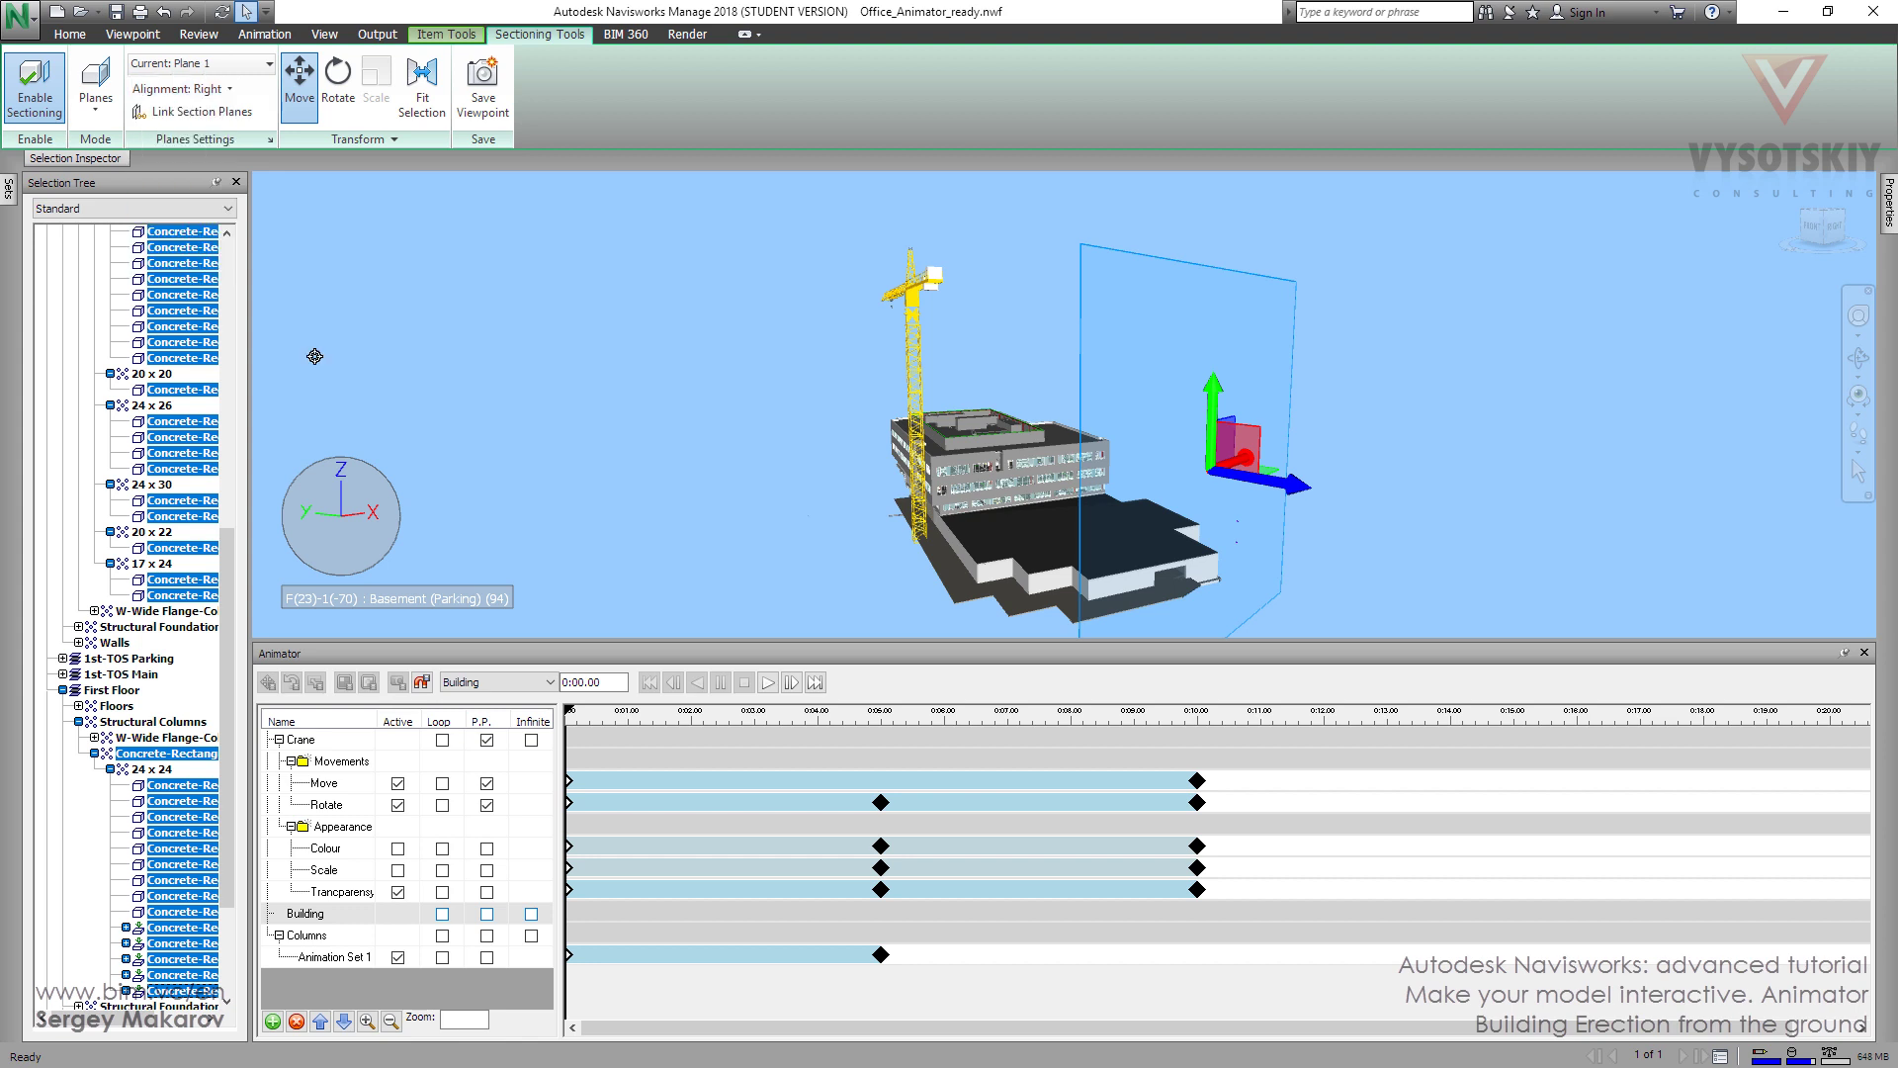
{"action": "left_click", "coordinate": [973, 532]}
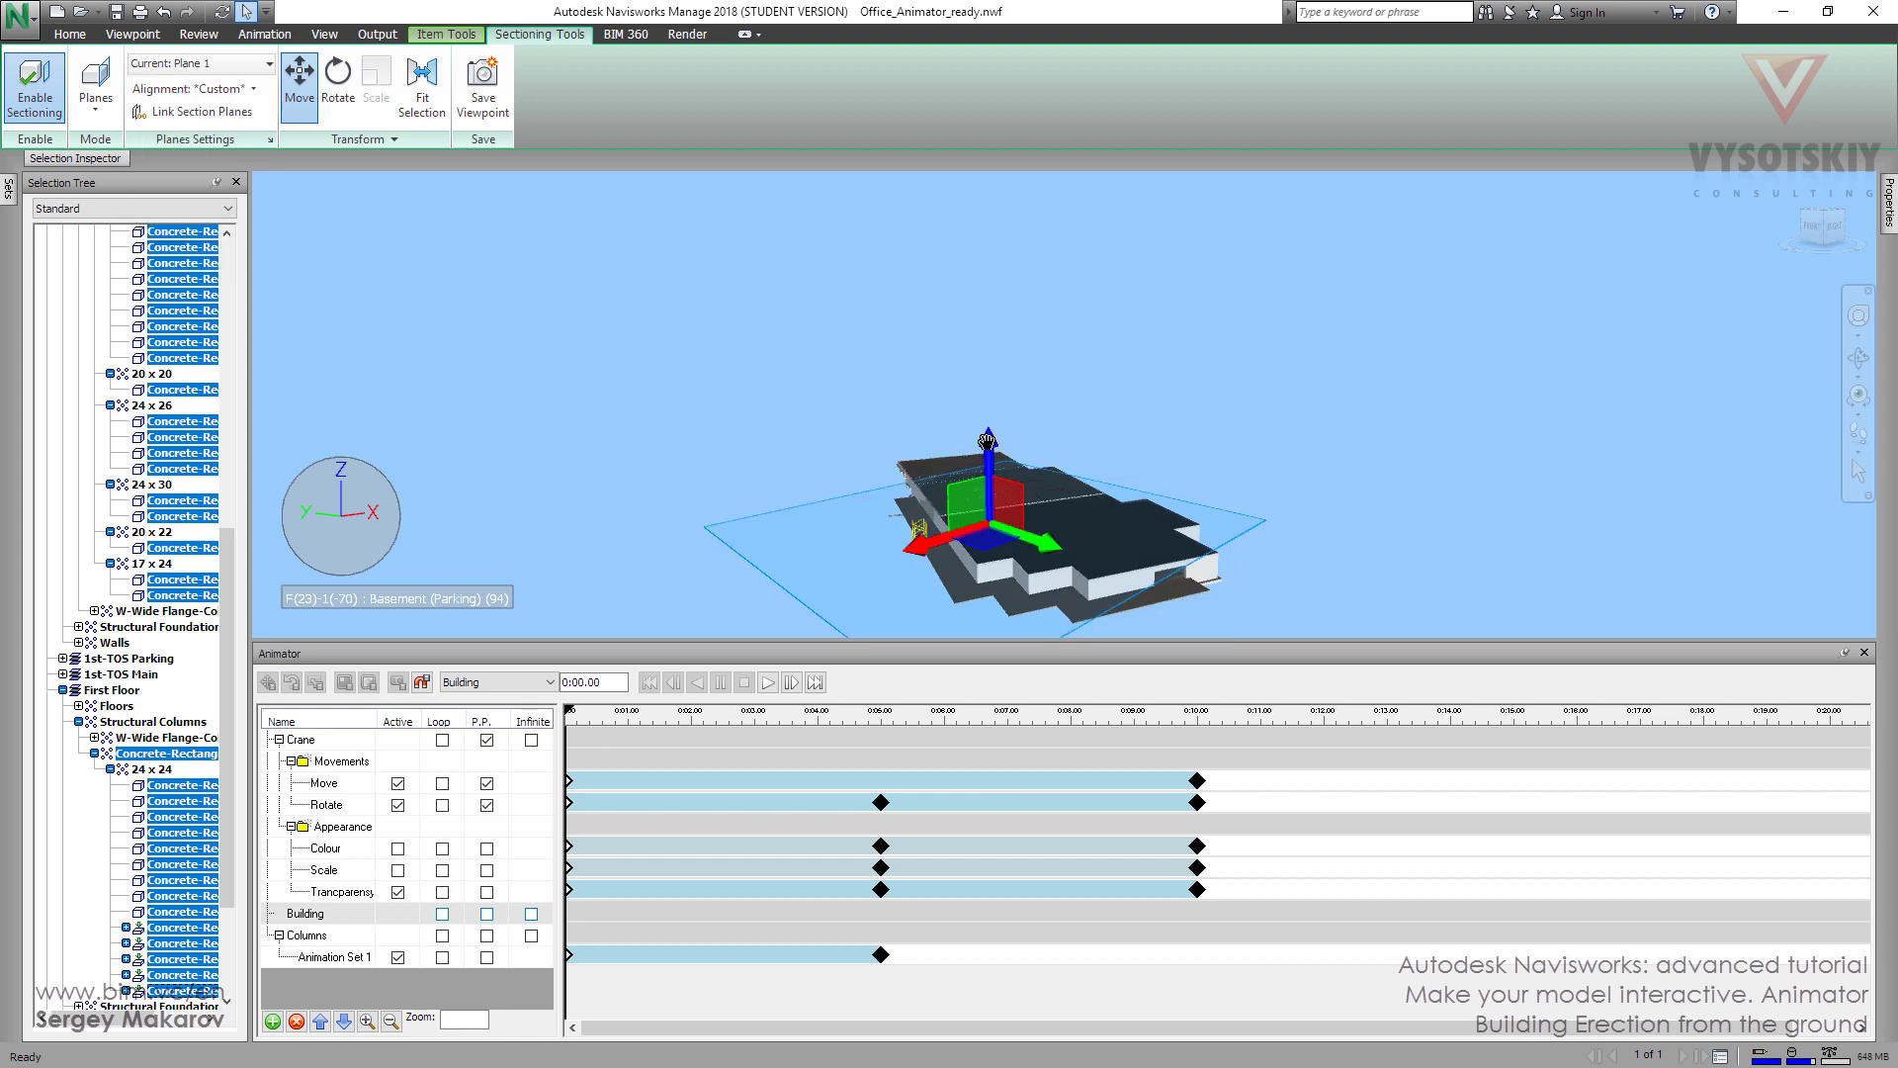
{"action": "mouse_move", "coordinate": [990, 435]}
{"action": "left_mouse_down"}
{"action": "mouse_move", "coordinate": [990, 488]}
{"action": "mouse_move", "coordinate": [996, 442]}
{"action": "left_mouse_up"}
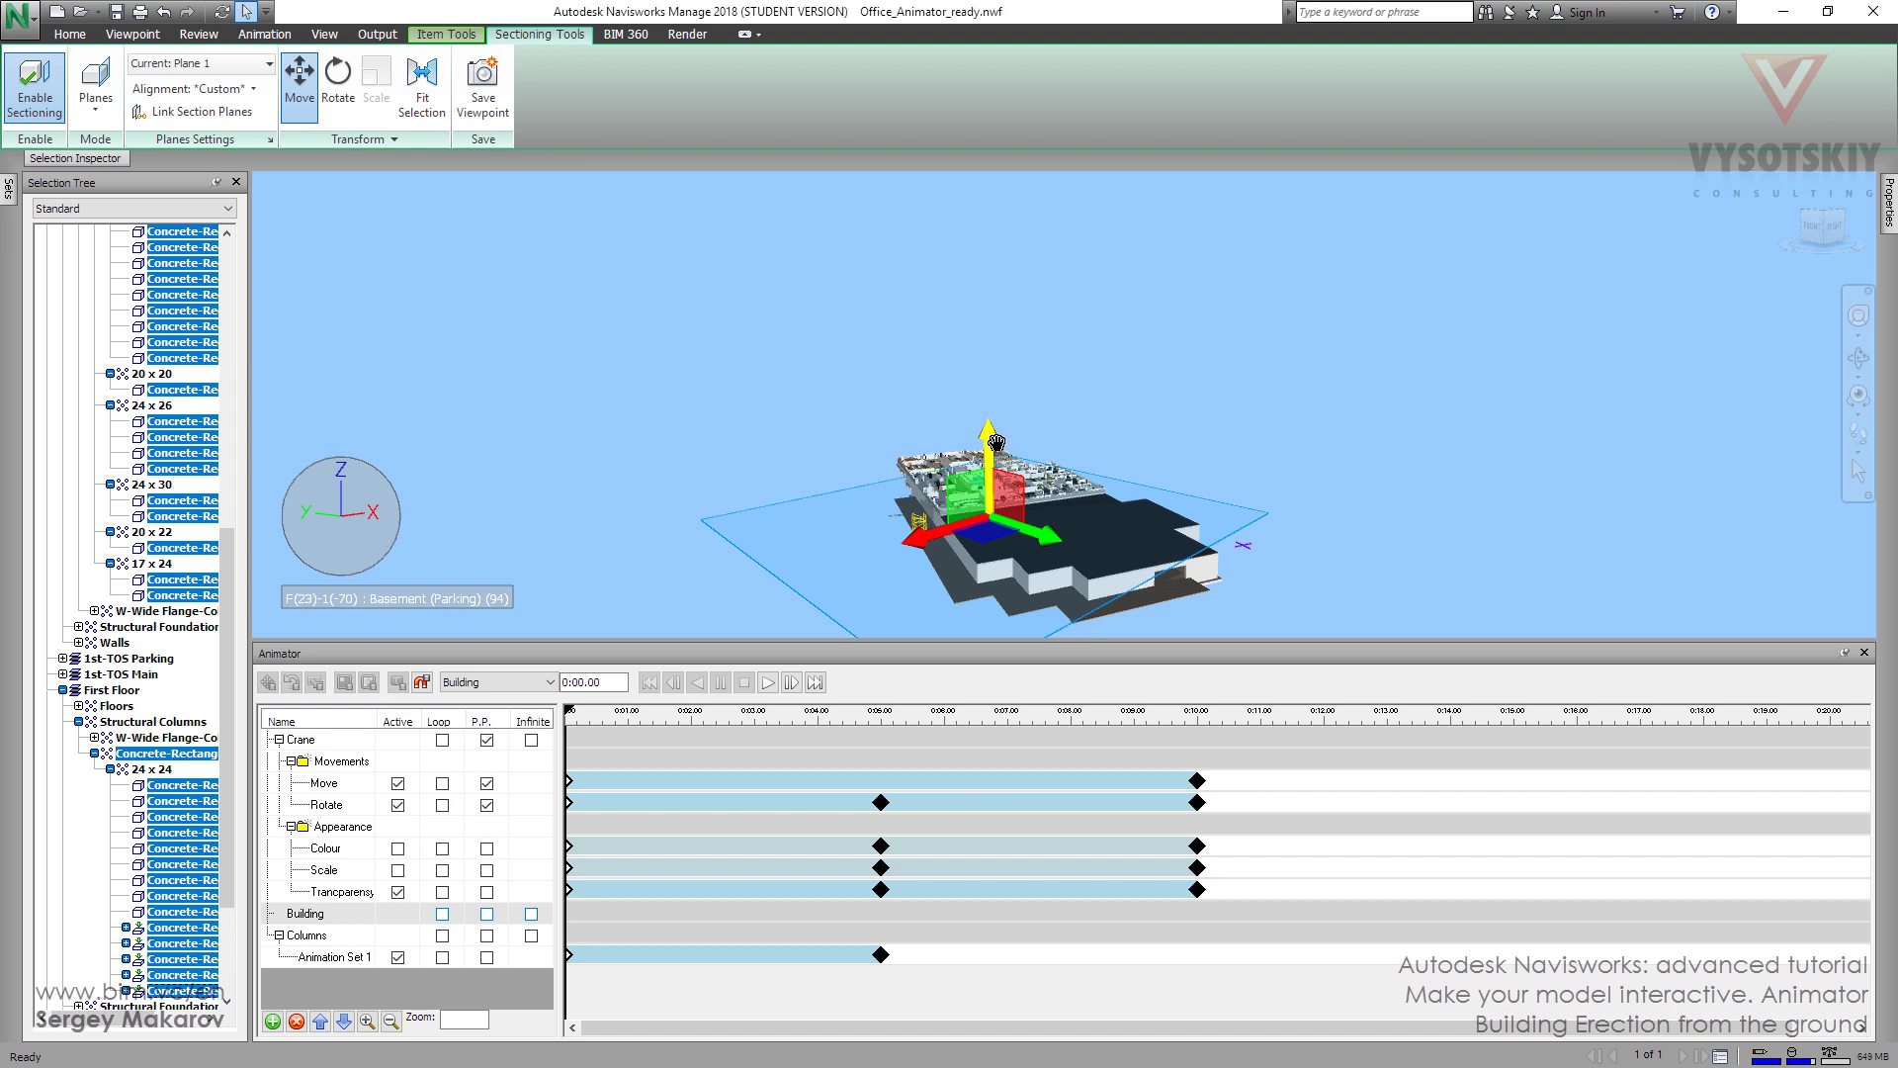
{"action": "left_click_drag", "start_coordinate": [995, 445], "coordinate": [989, 478]}
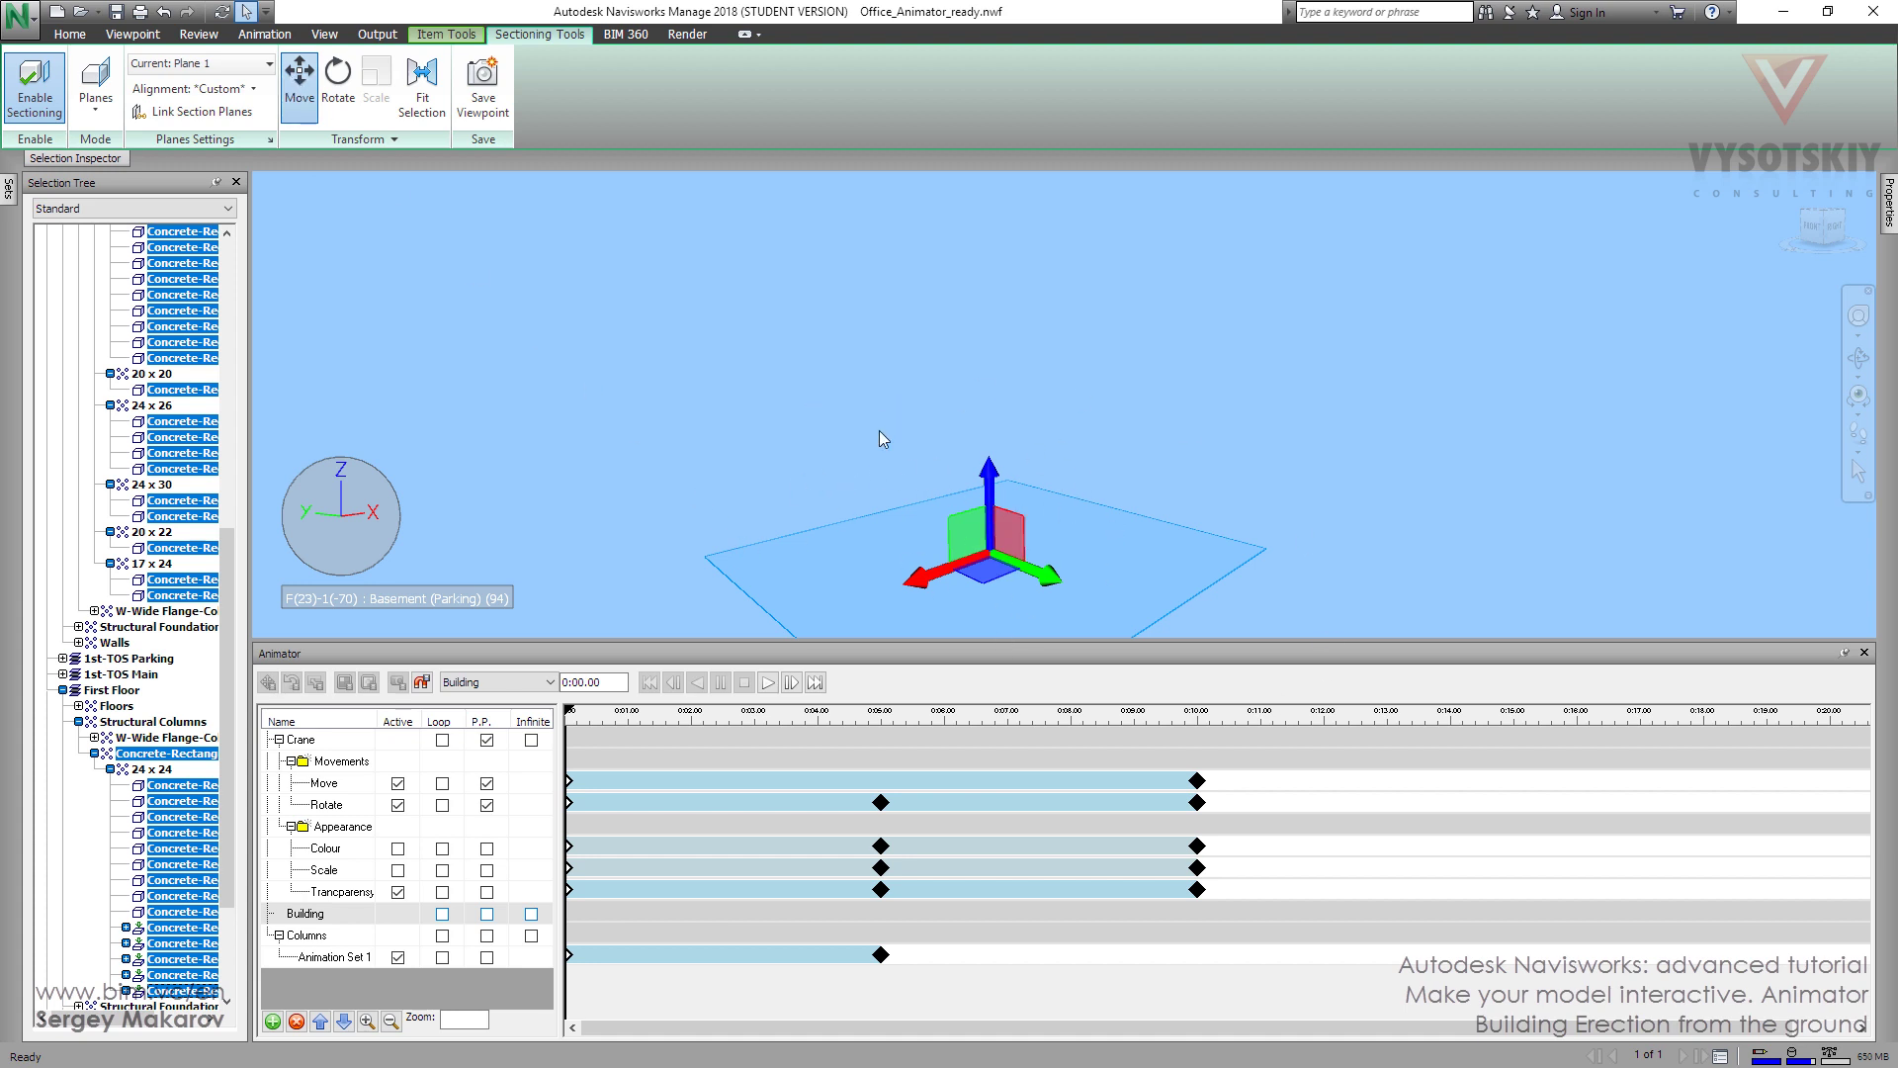
- Hide the move gizmo and add a 'Section Plane' track to the Building scene
{"action": "left_click", "coordinate": [299, 79]}
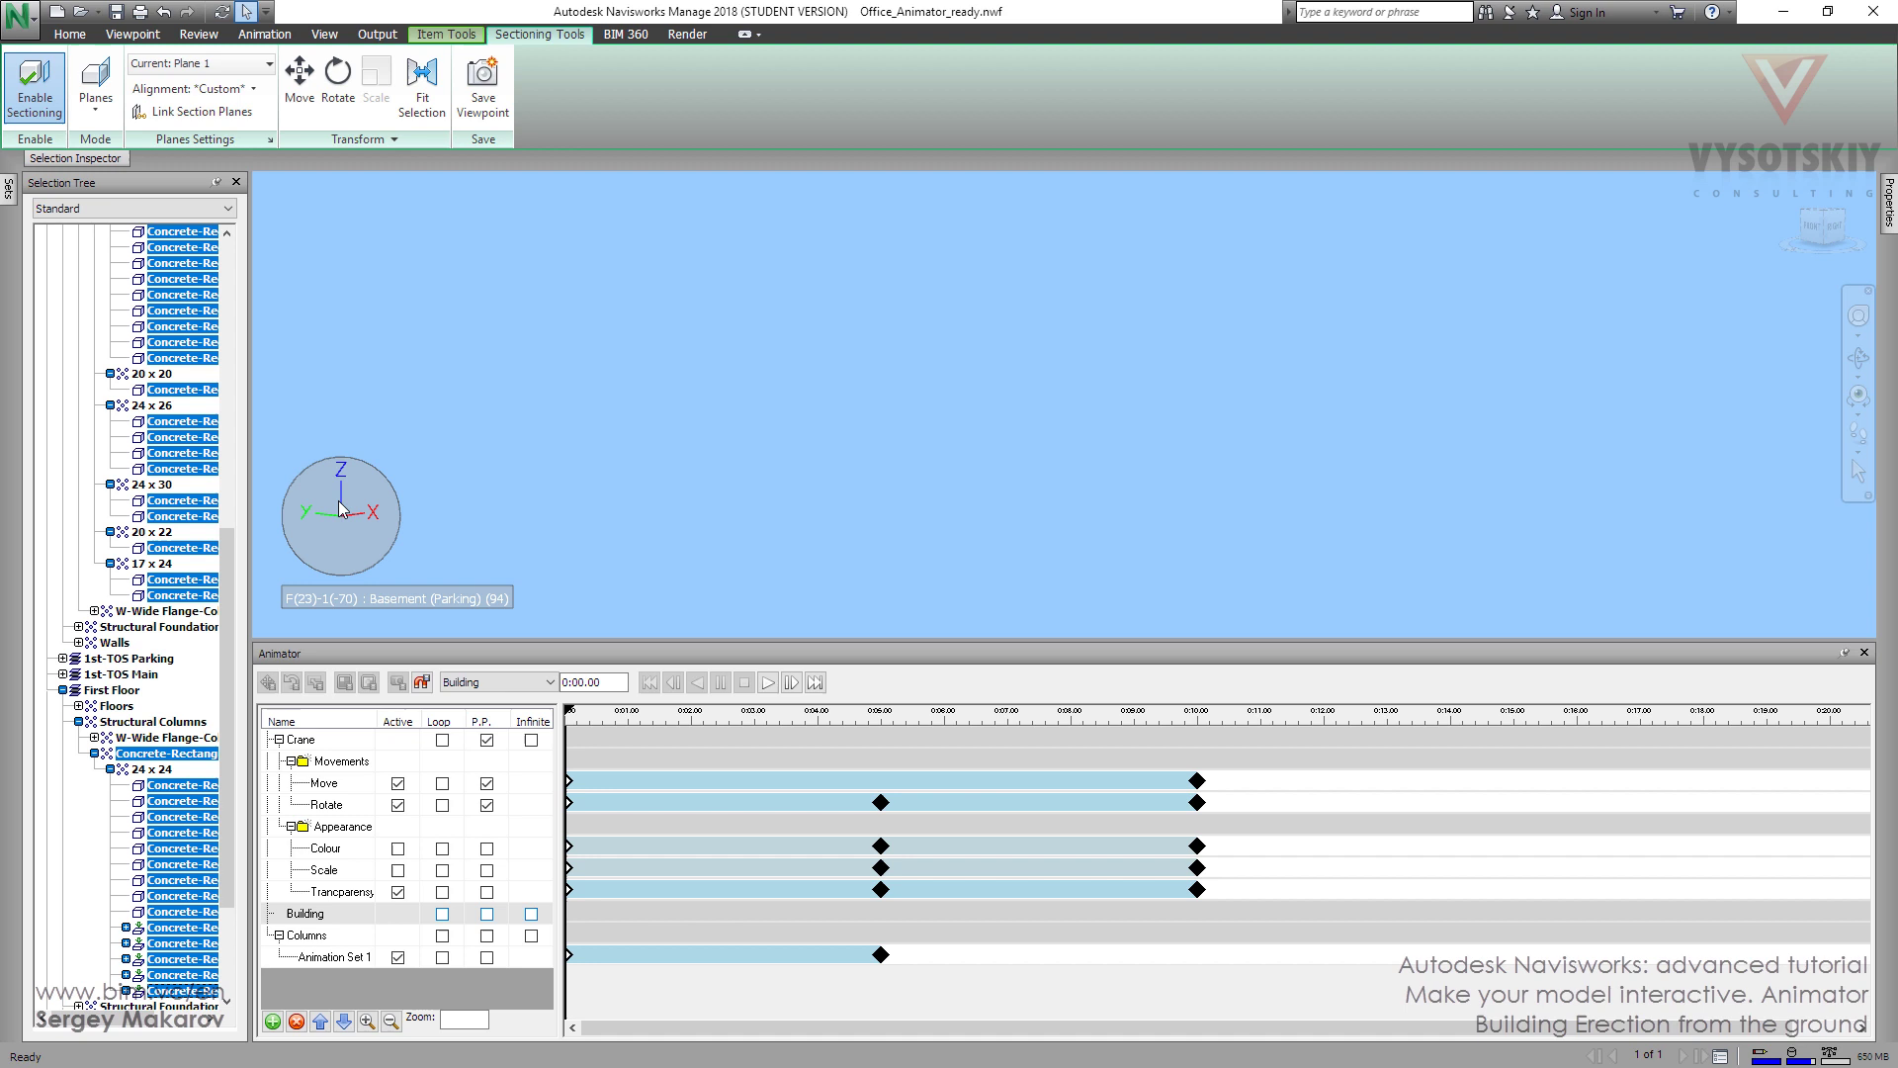
{"action": "left_click", "coordinate": [316, 916]}
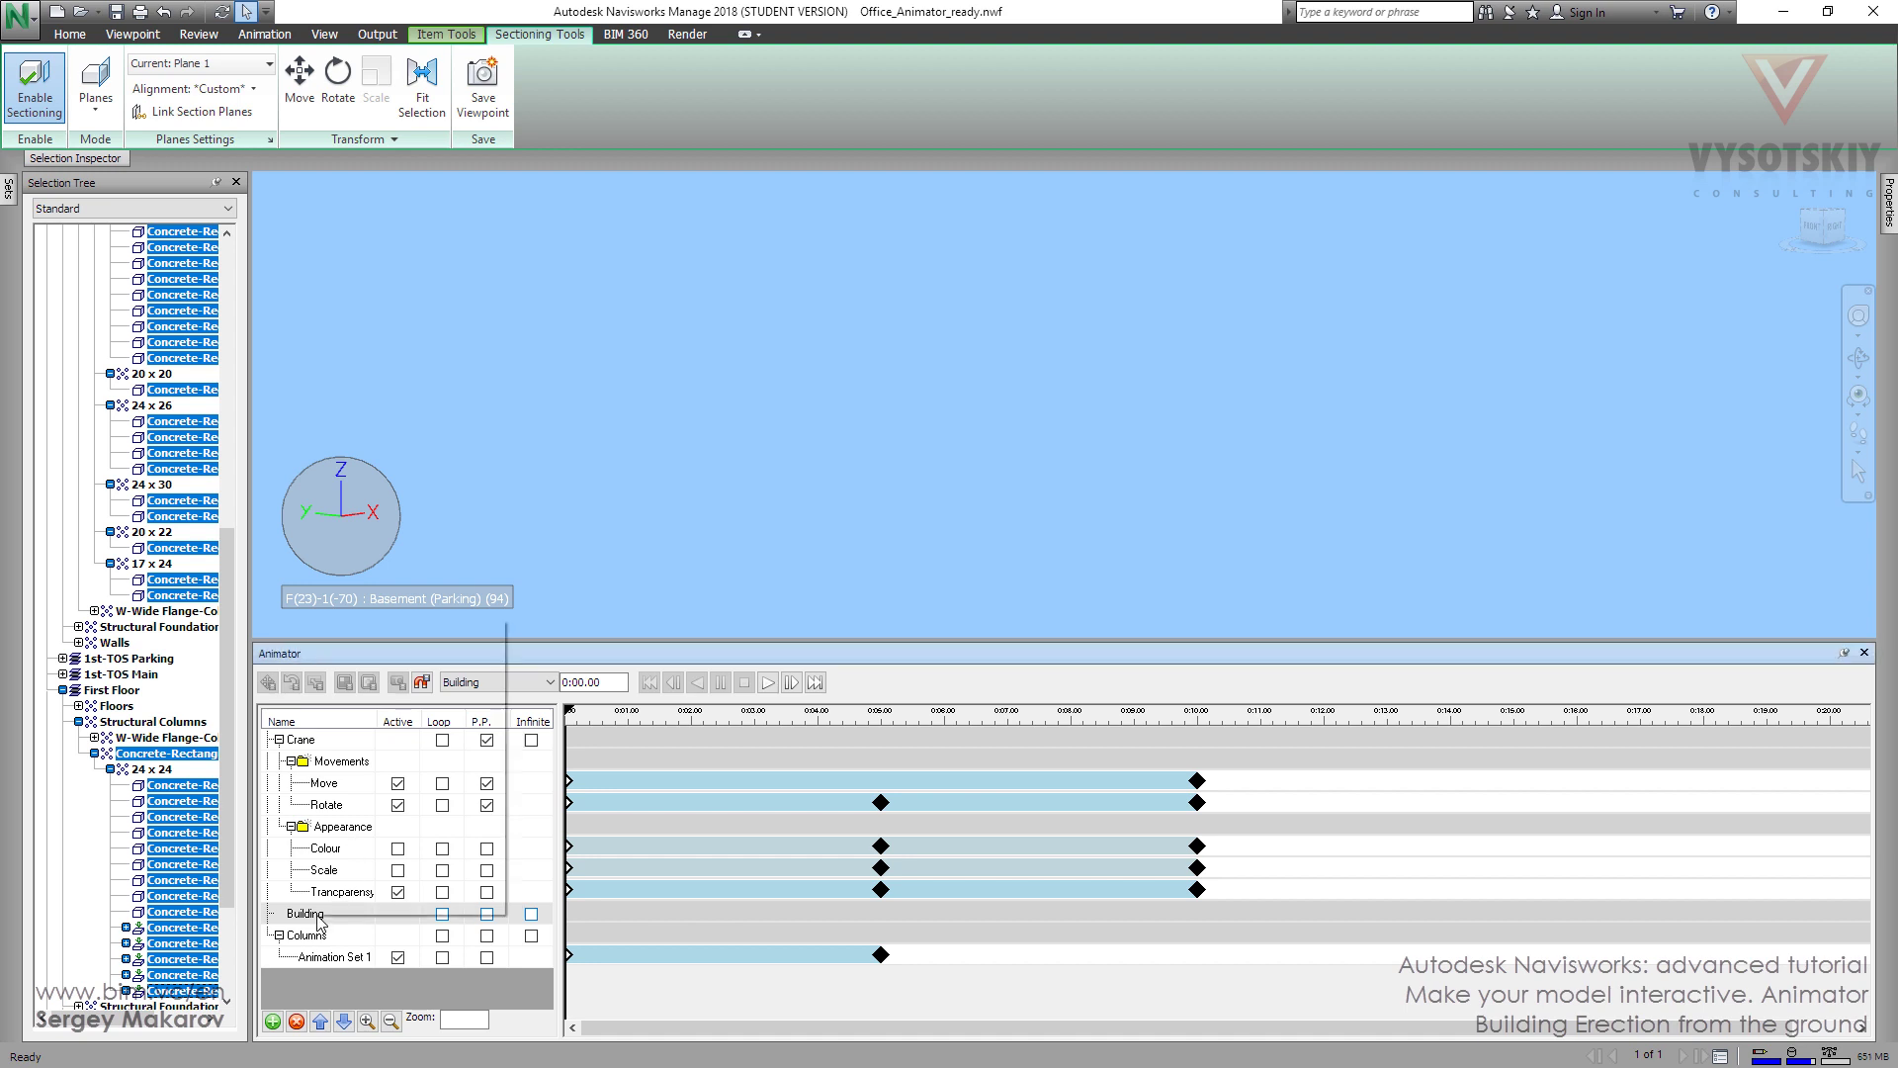
{"action": "right_click", "coordinate": [320, 917]}
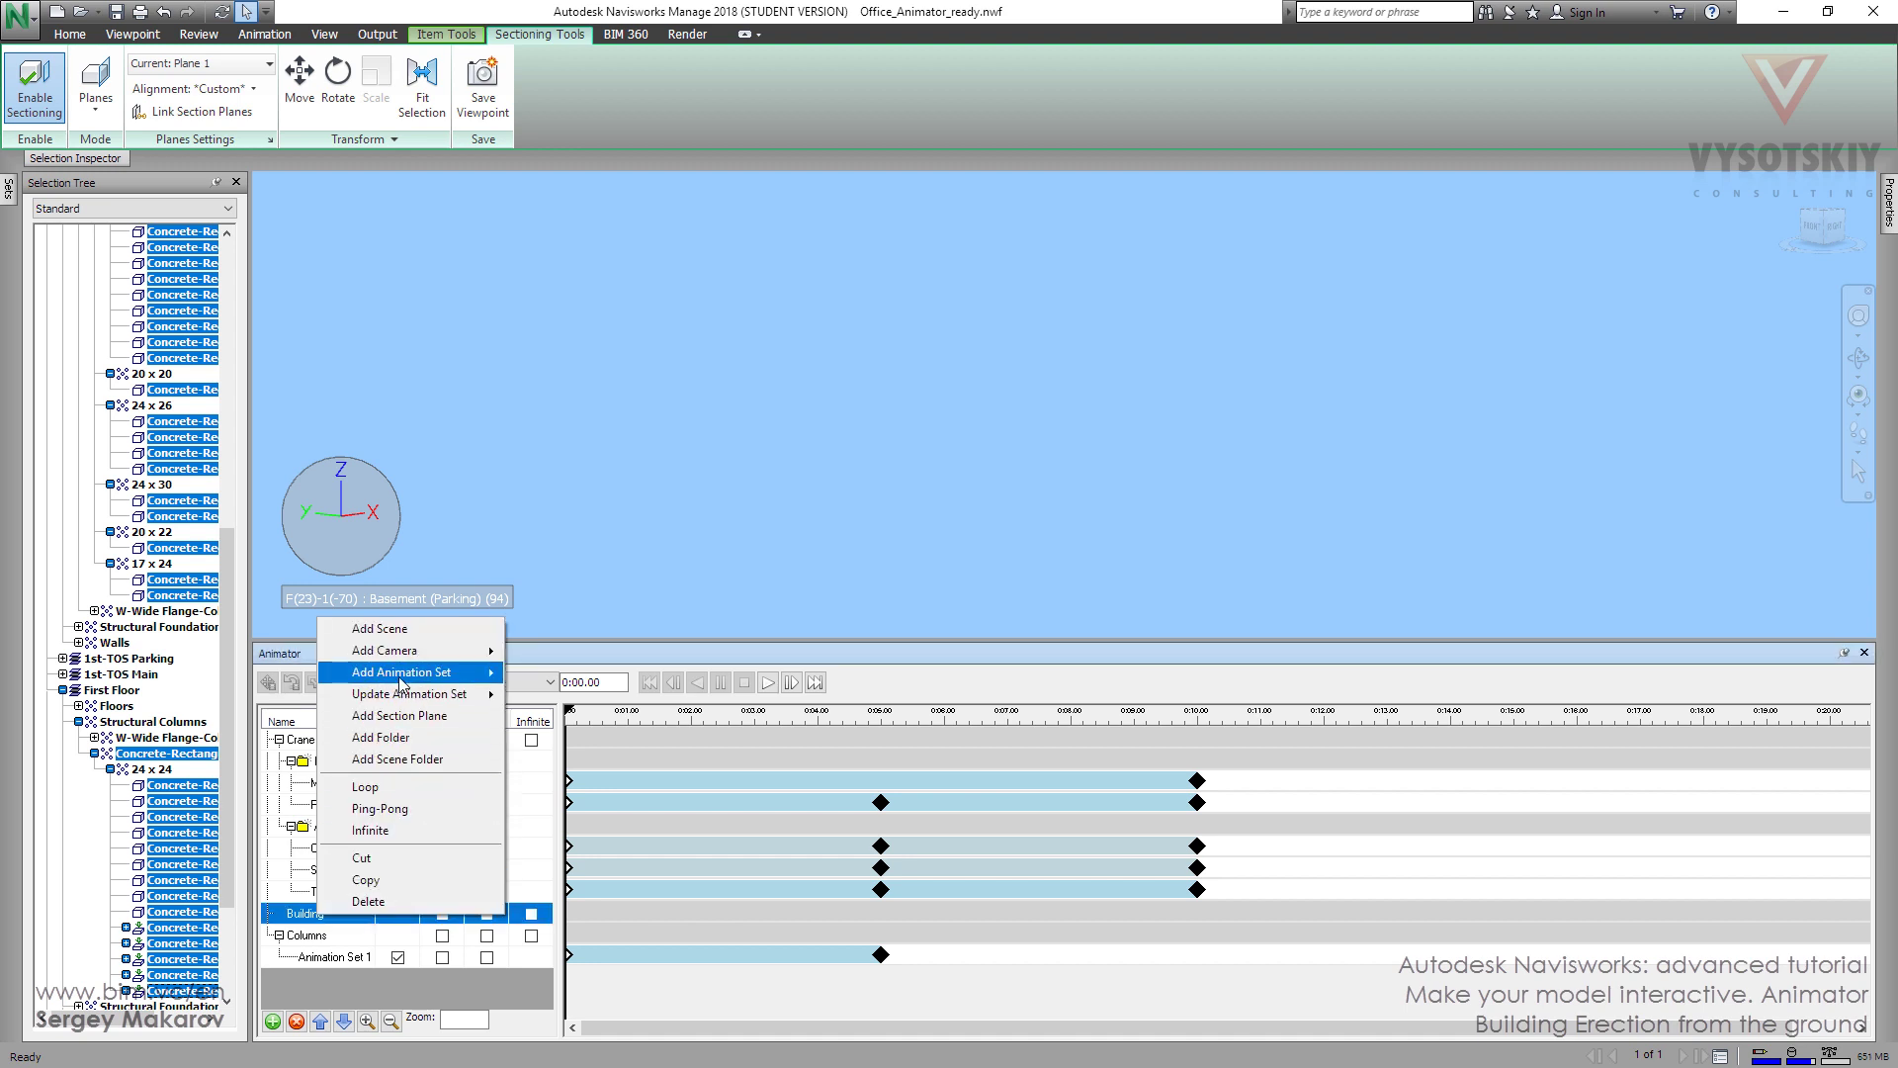
{"action": "mouse_move", "coordinate": [408, 660]}
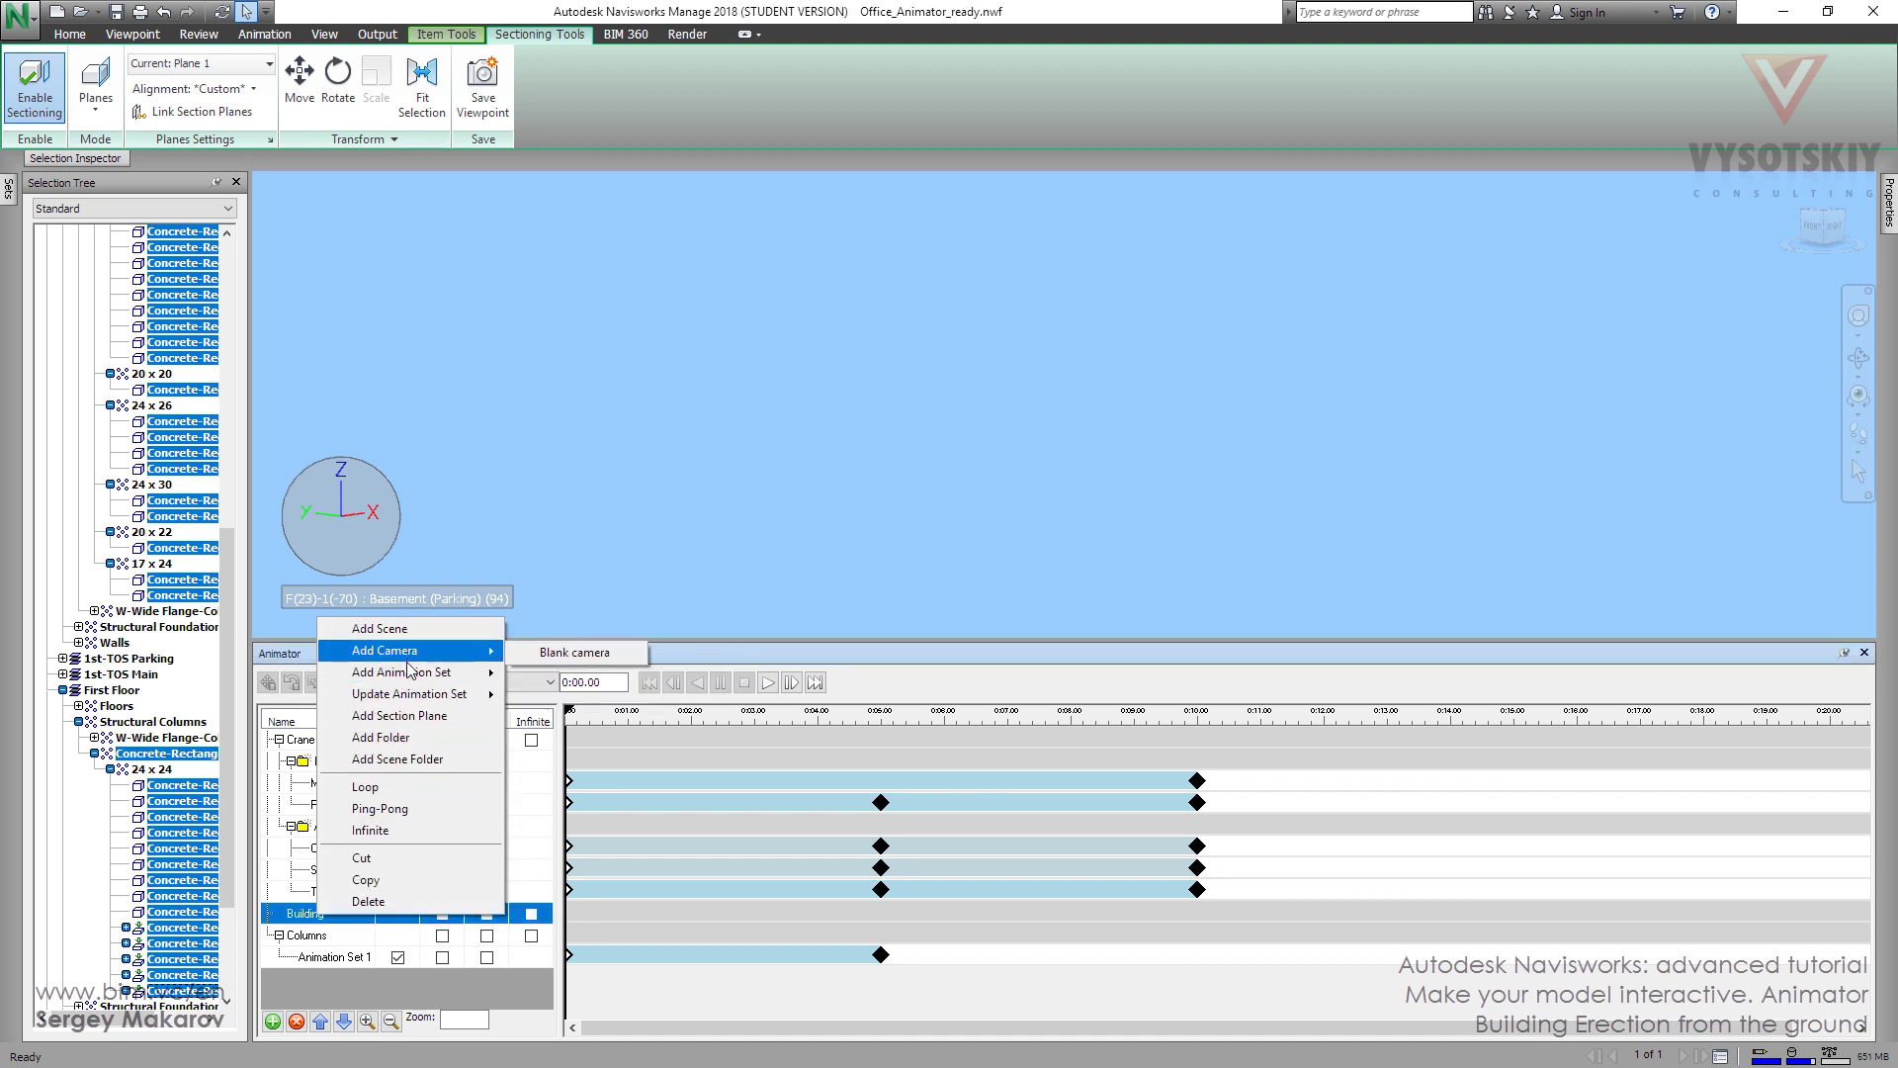
{"action": "left_click", "coordinate": [406, 716]}
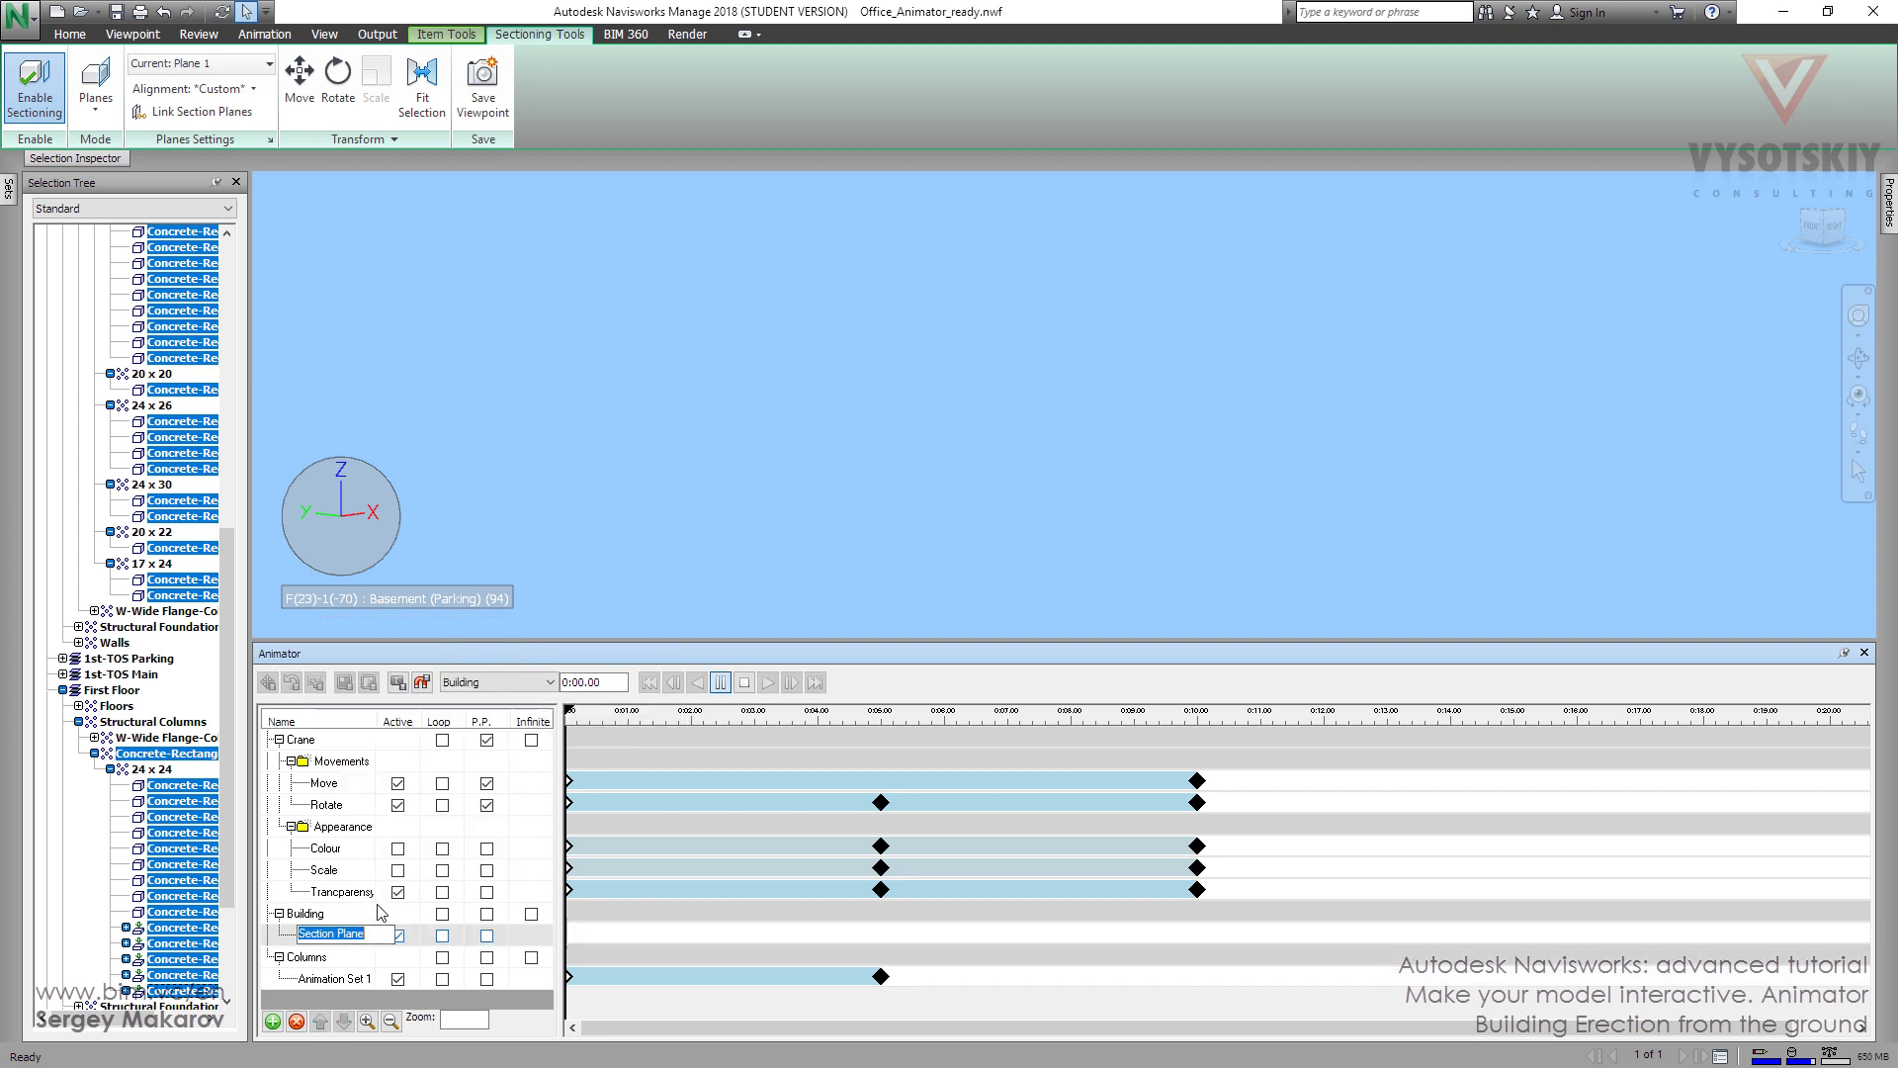
{"action": "key", "text": "Return"}
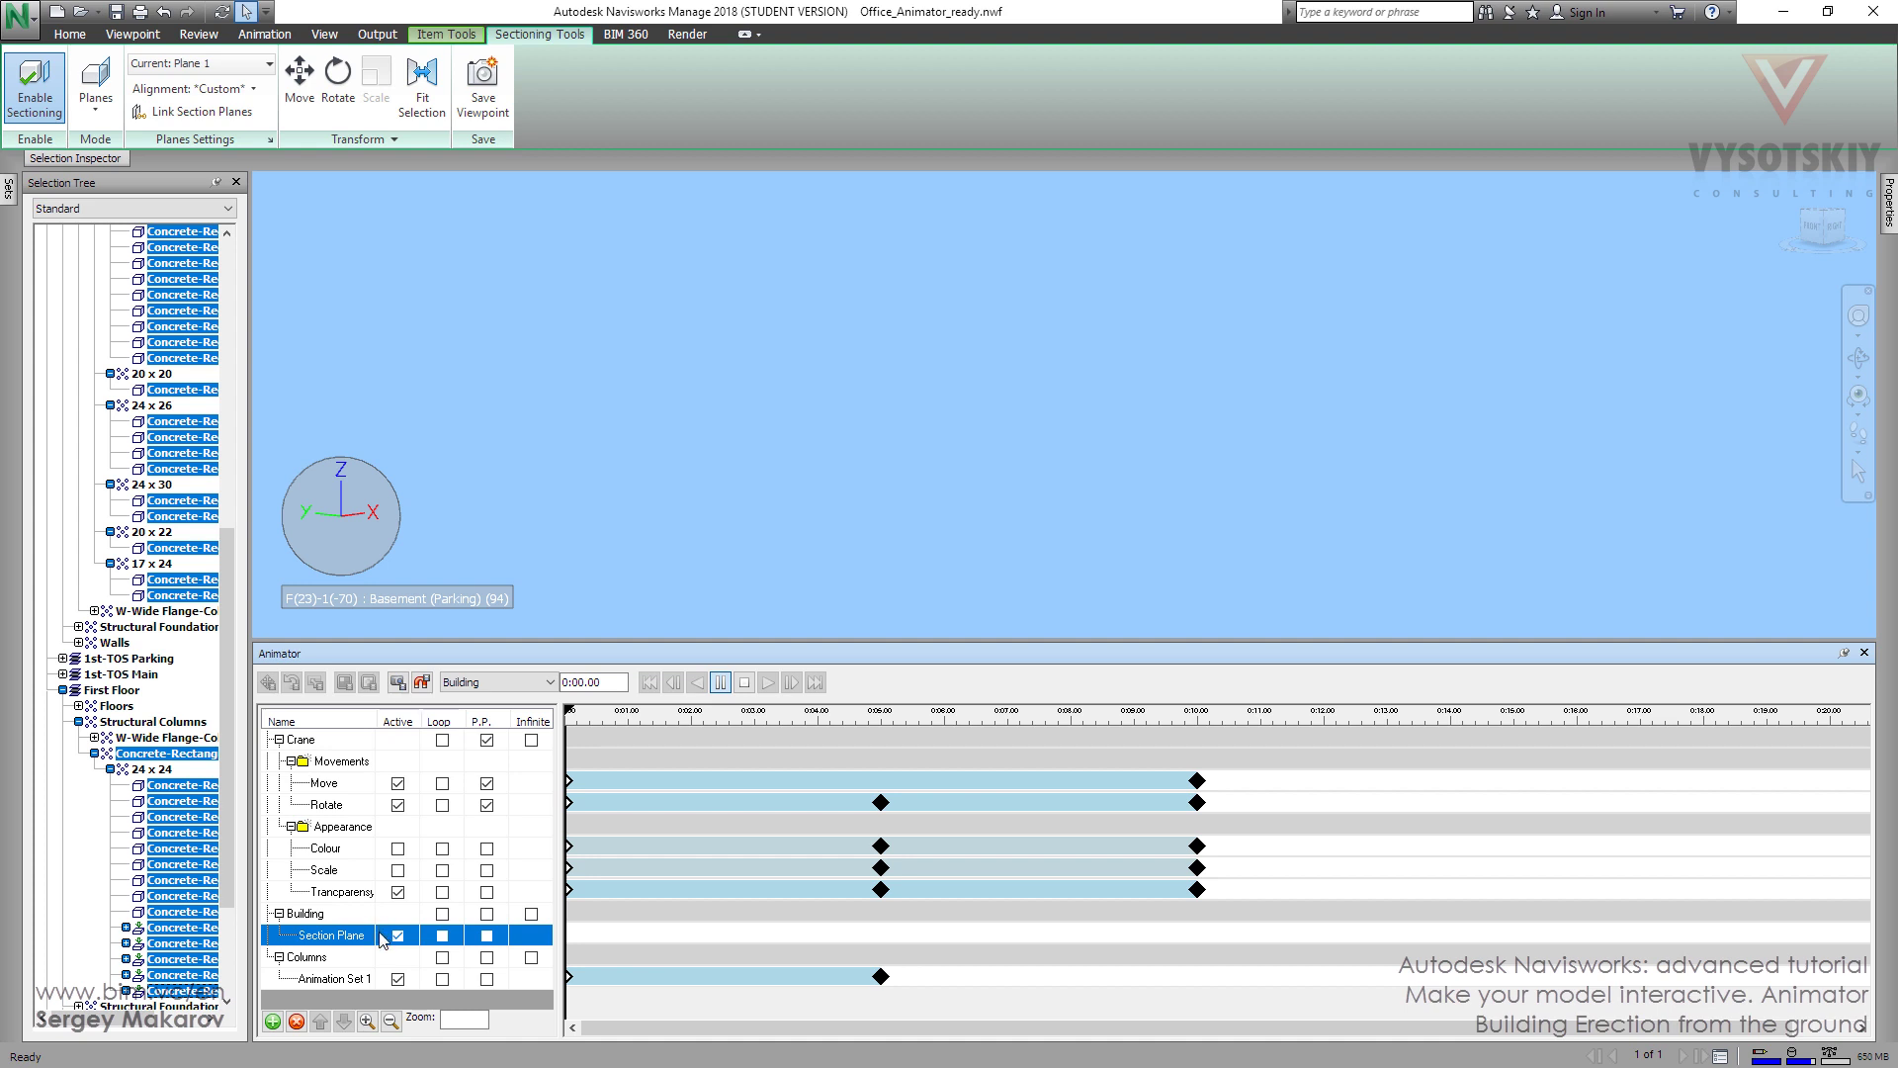
- Capture a 0:00 keyframe with the building hidden, then raise the plane at 0:10.00
{"action": "left_click", "coordinate": [396, 684]}
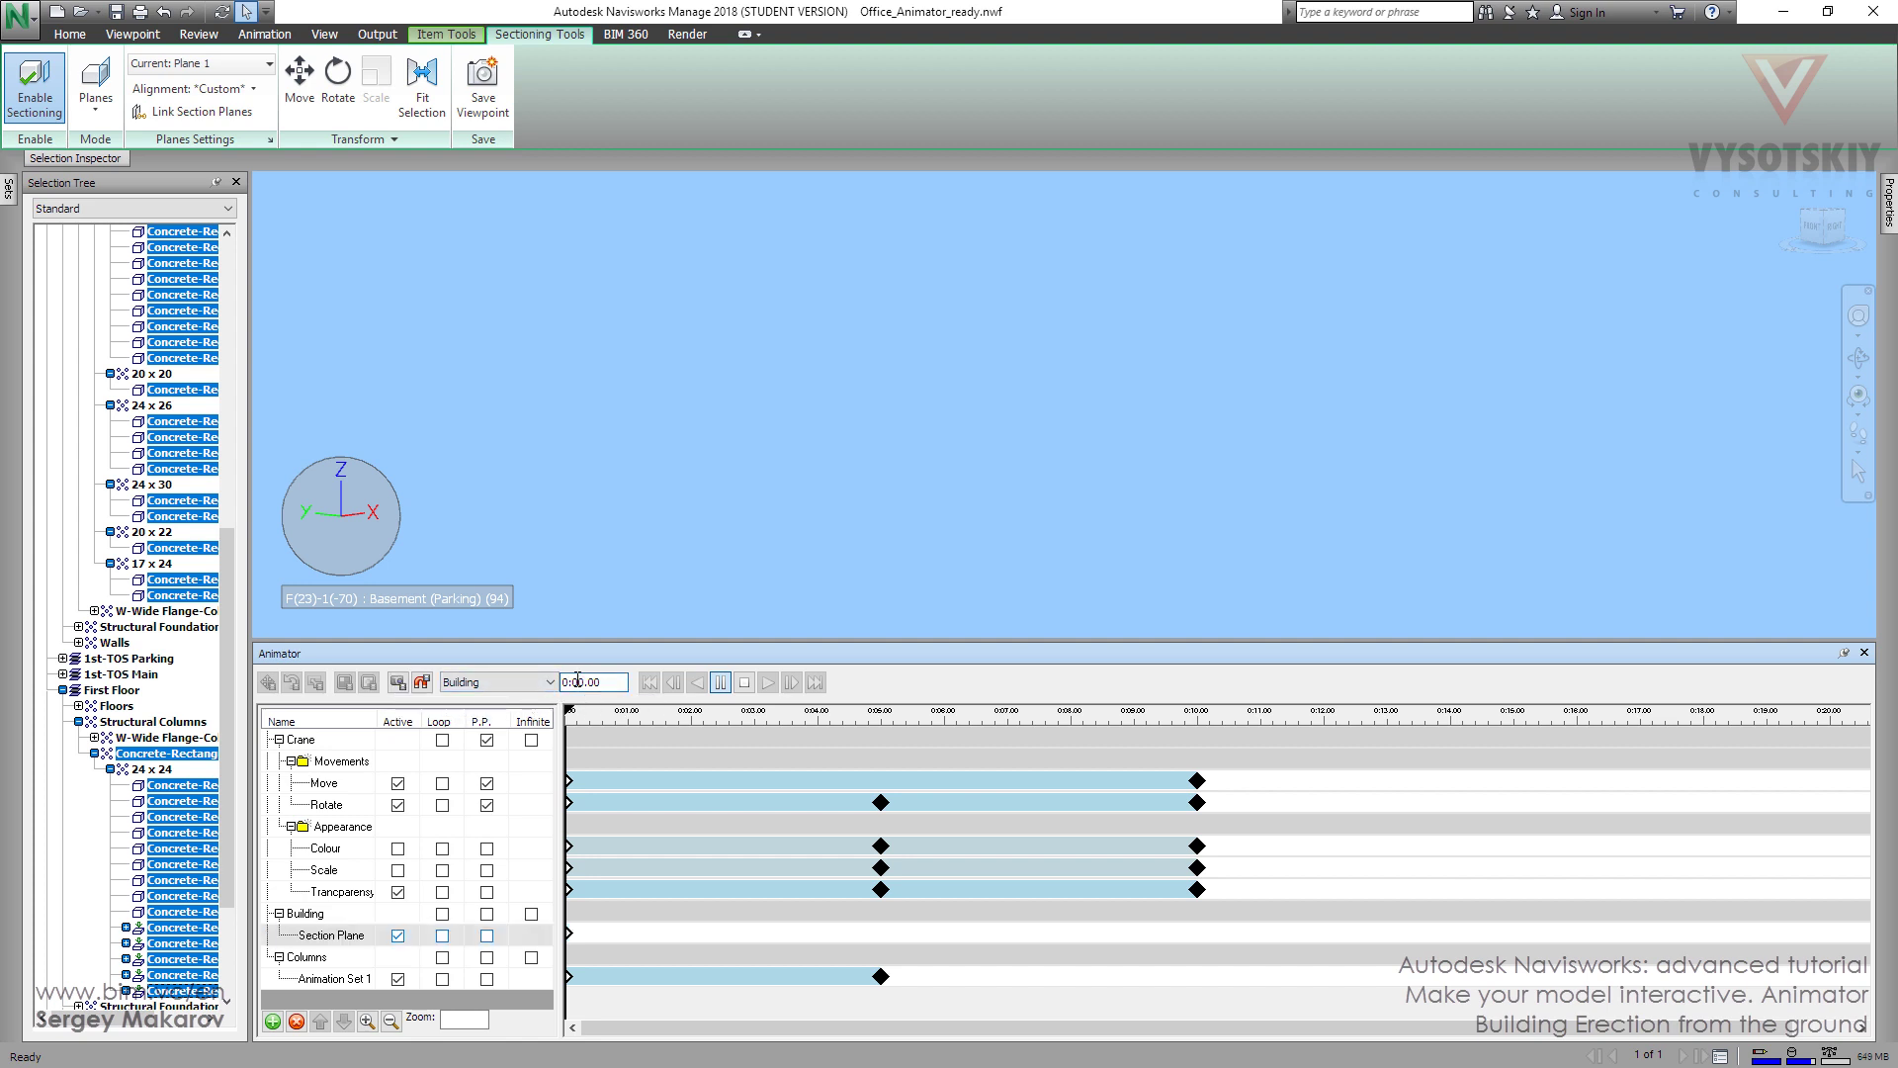
{"action": "key", "text": "Return"}
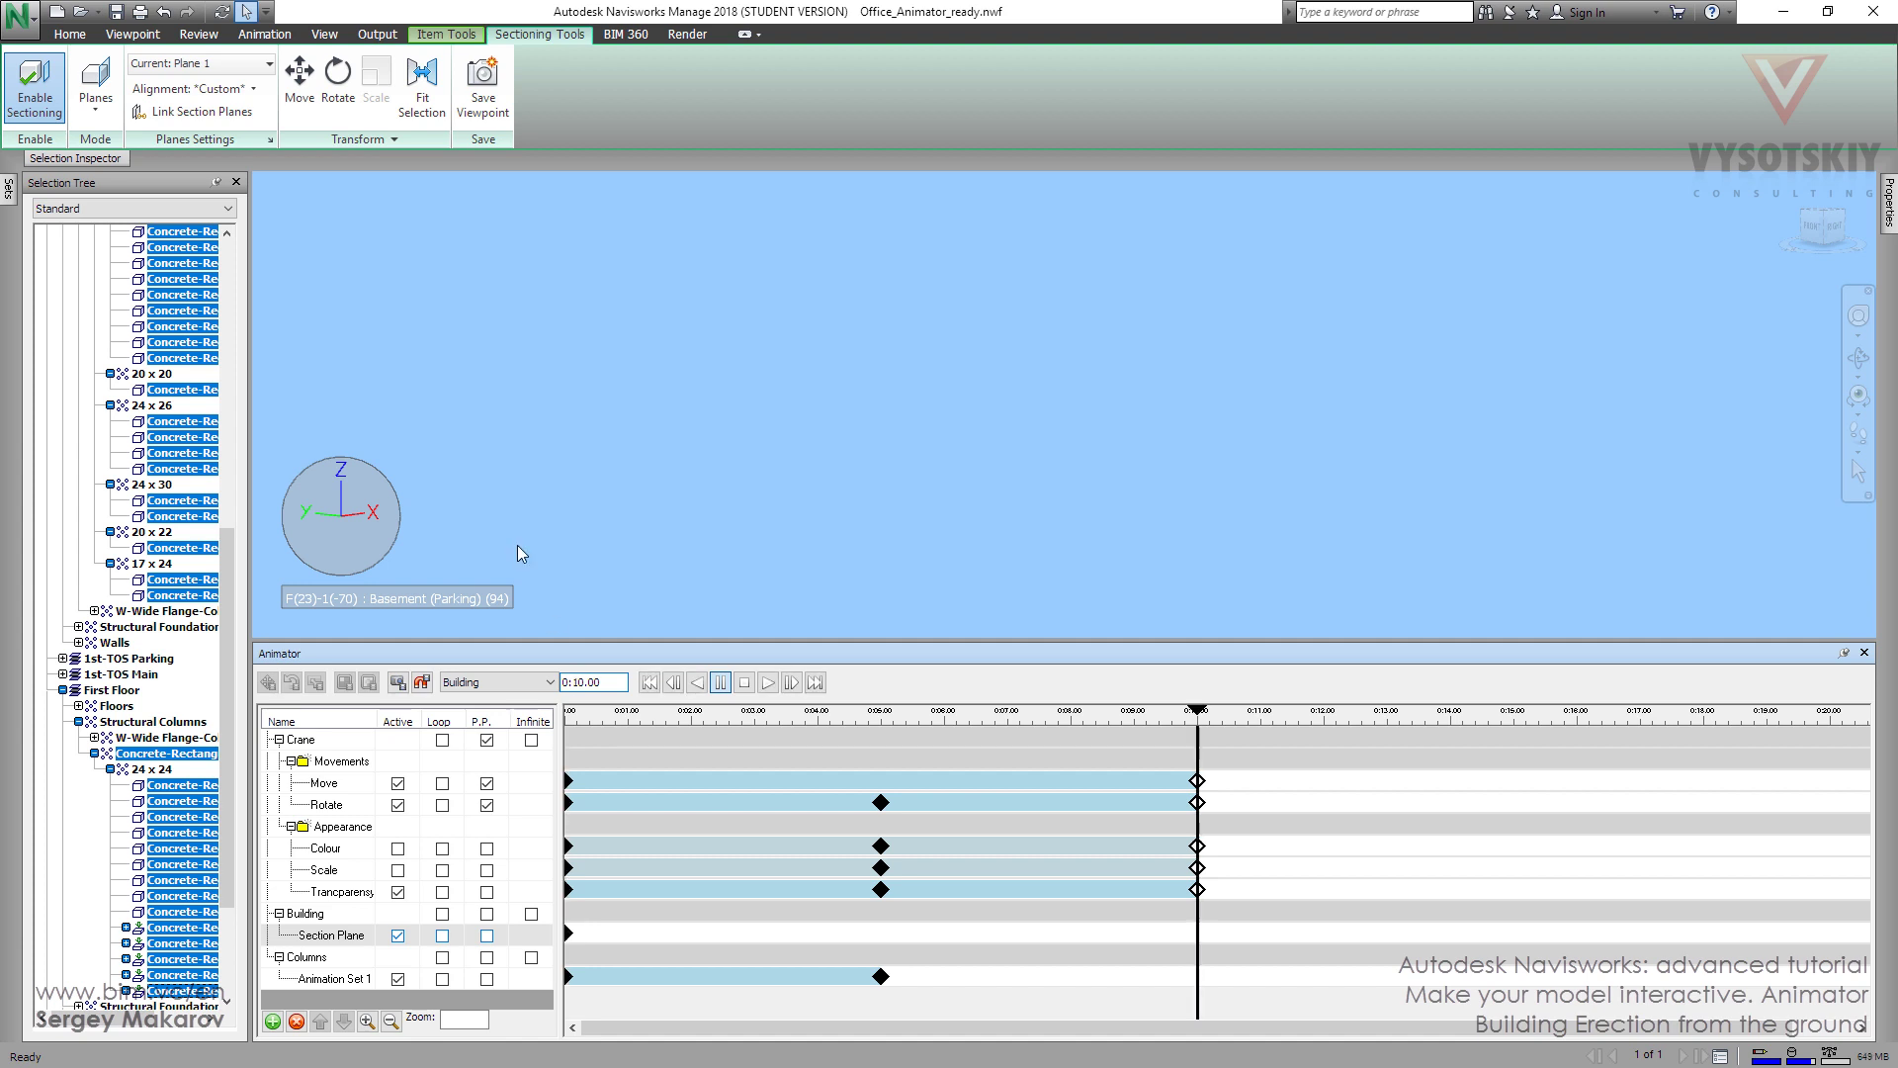
{"action": "left_click", "coordinate": [302, 79]}
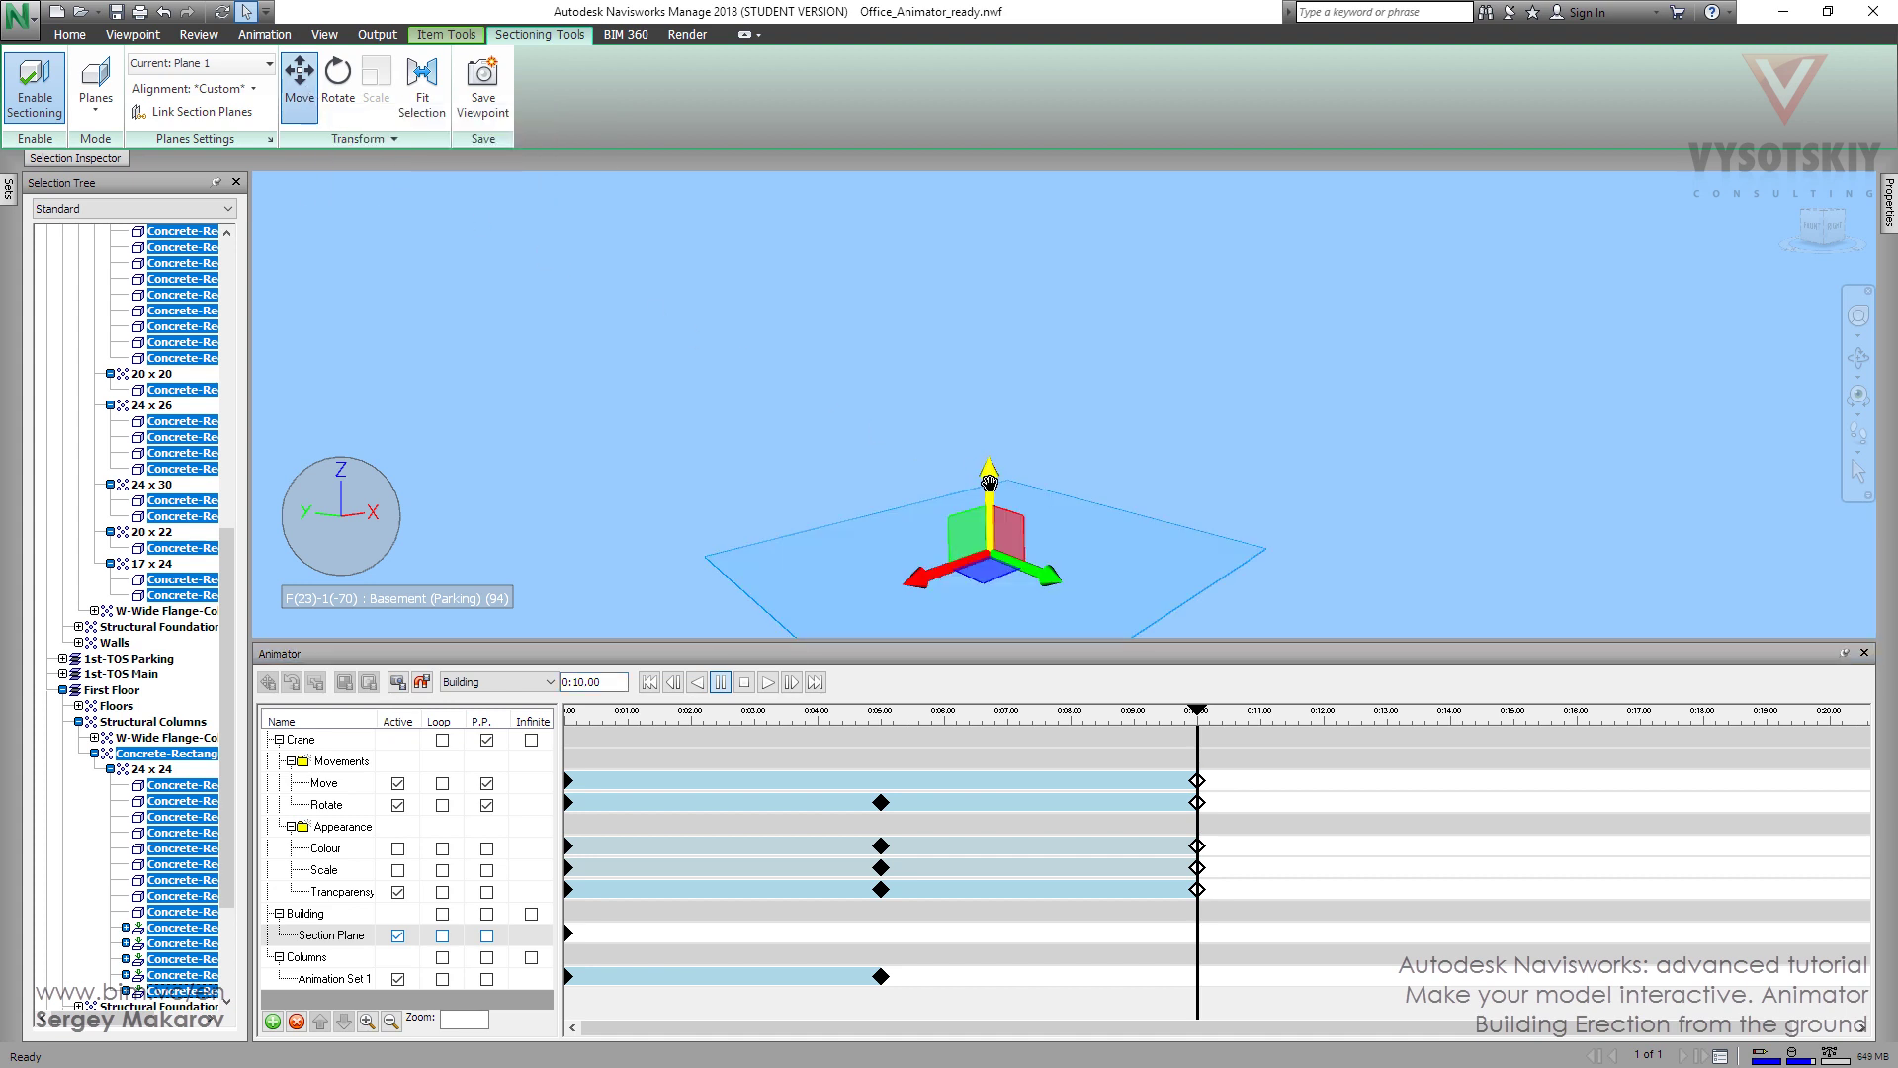
{"action": "left_click_drag", "start_coordinate": [989, 483], "coordinate": [977, 452]}
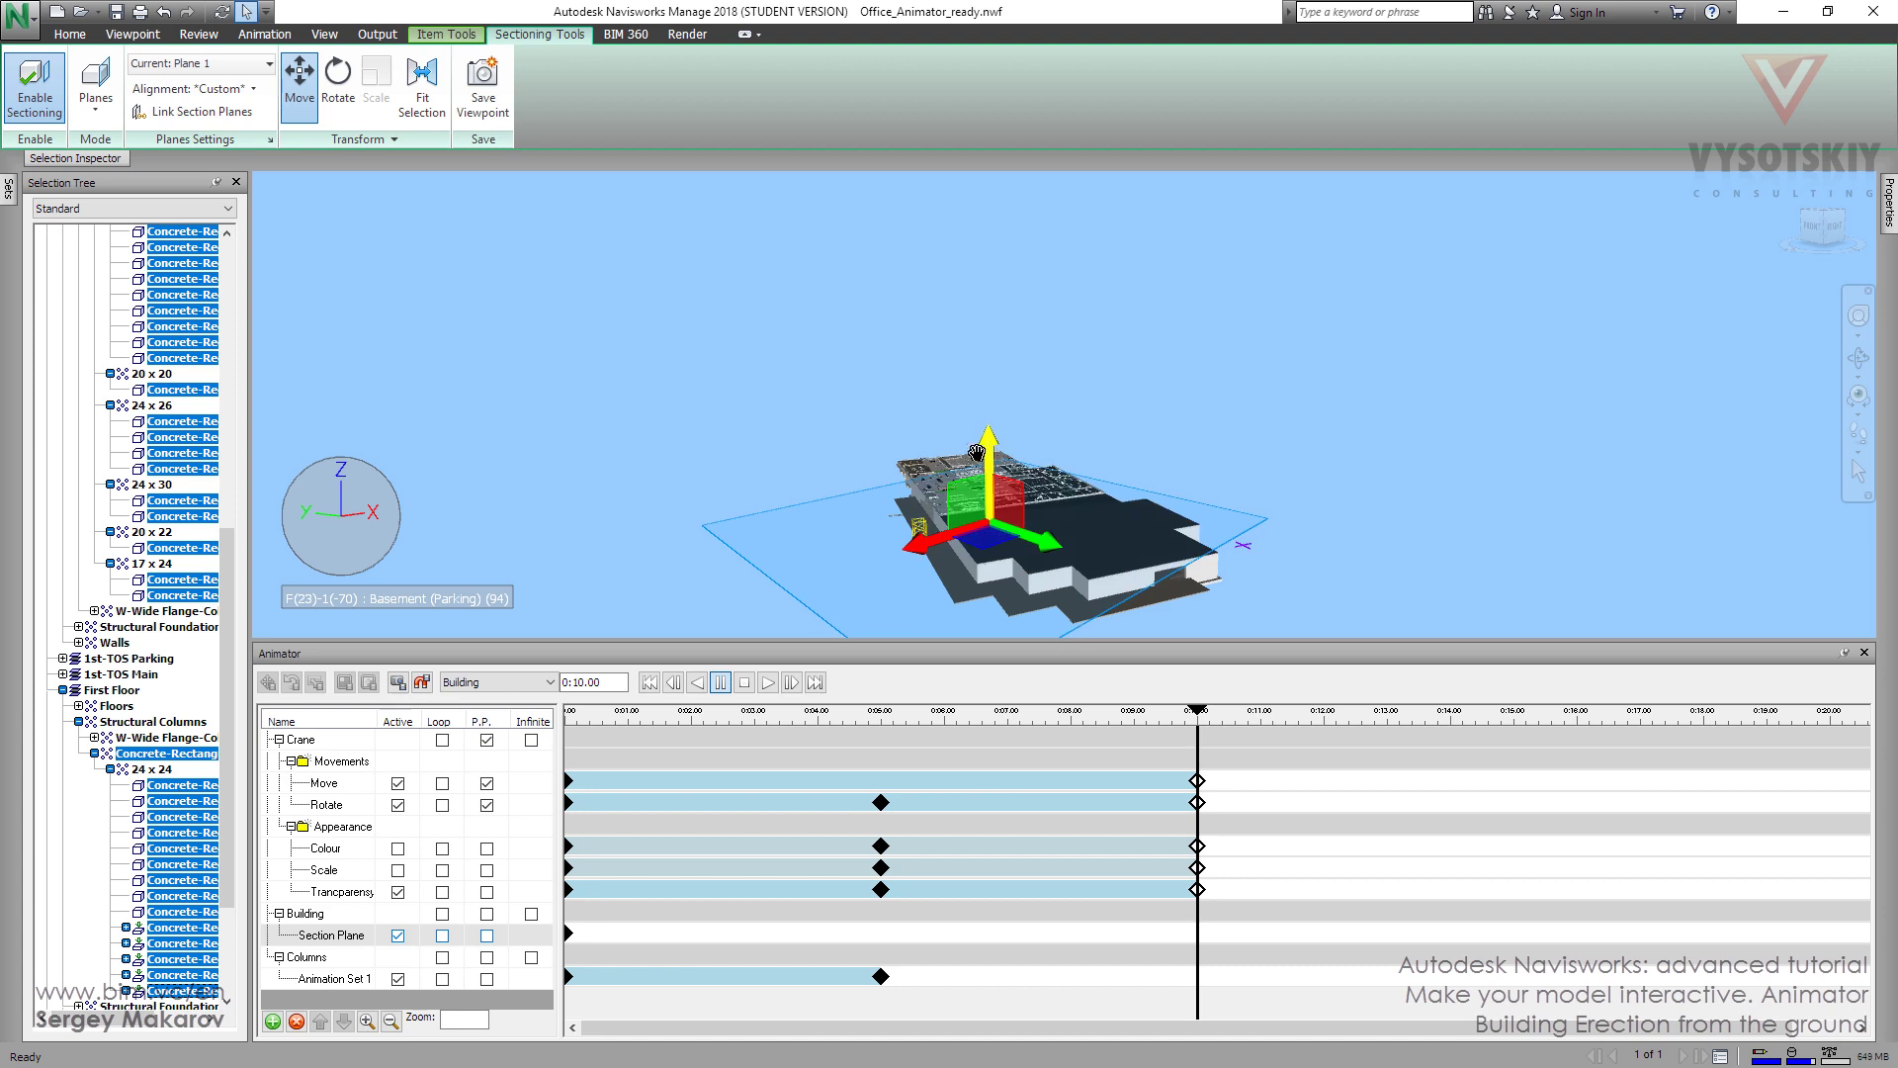
{"action": "left_click", "coordinate": [395, 141]}
- Hide the move gizmo, capture the raised plane as the 0:10 keyframe, and select Building
{"action": "left_click", "coordinate": [297, 84]}
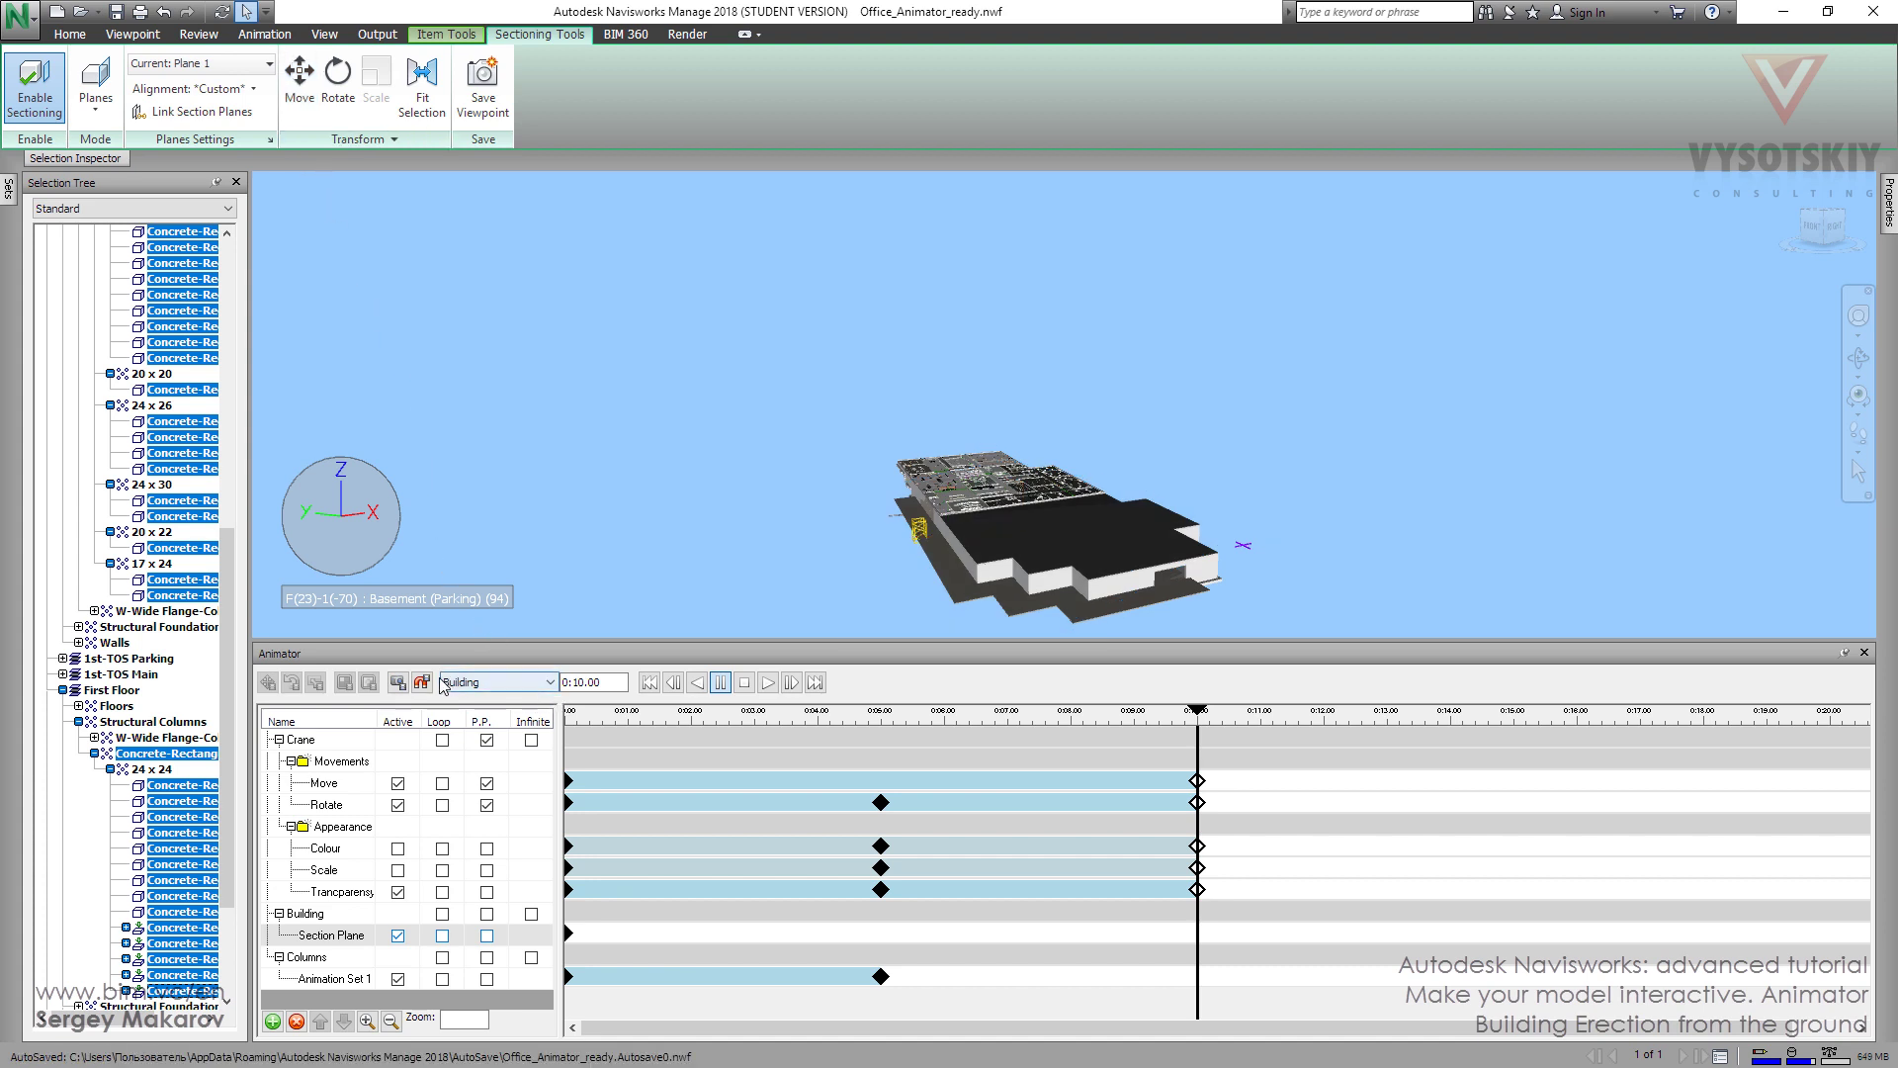
{"action": "left_click", "coordinate": [397, 682]}
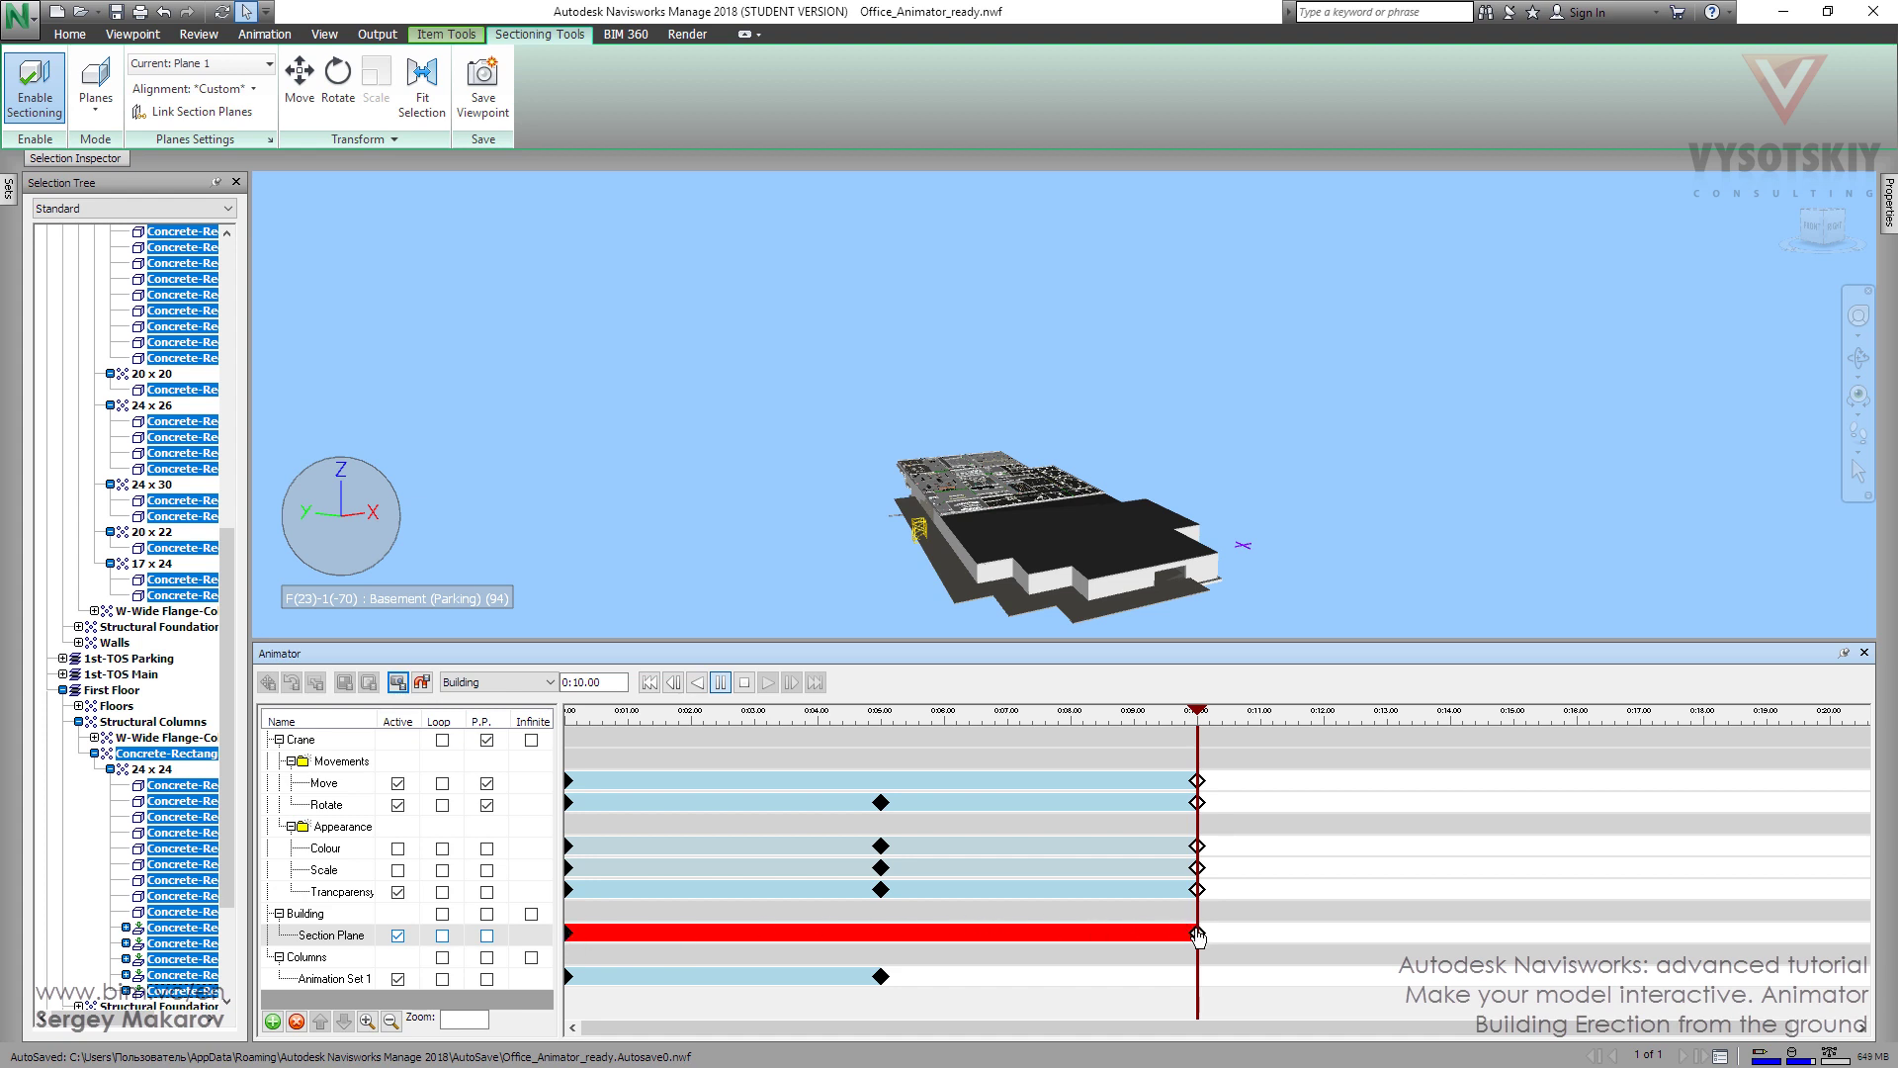
{"action": "left_click", "coordinate": [358, 915]}
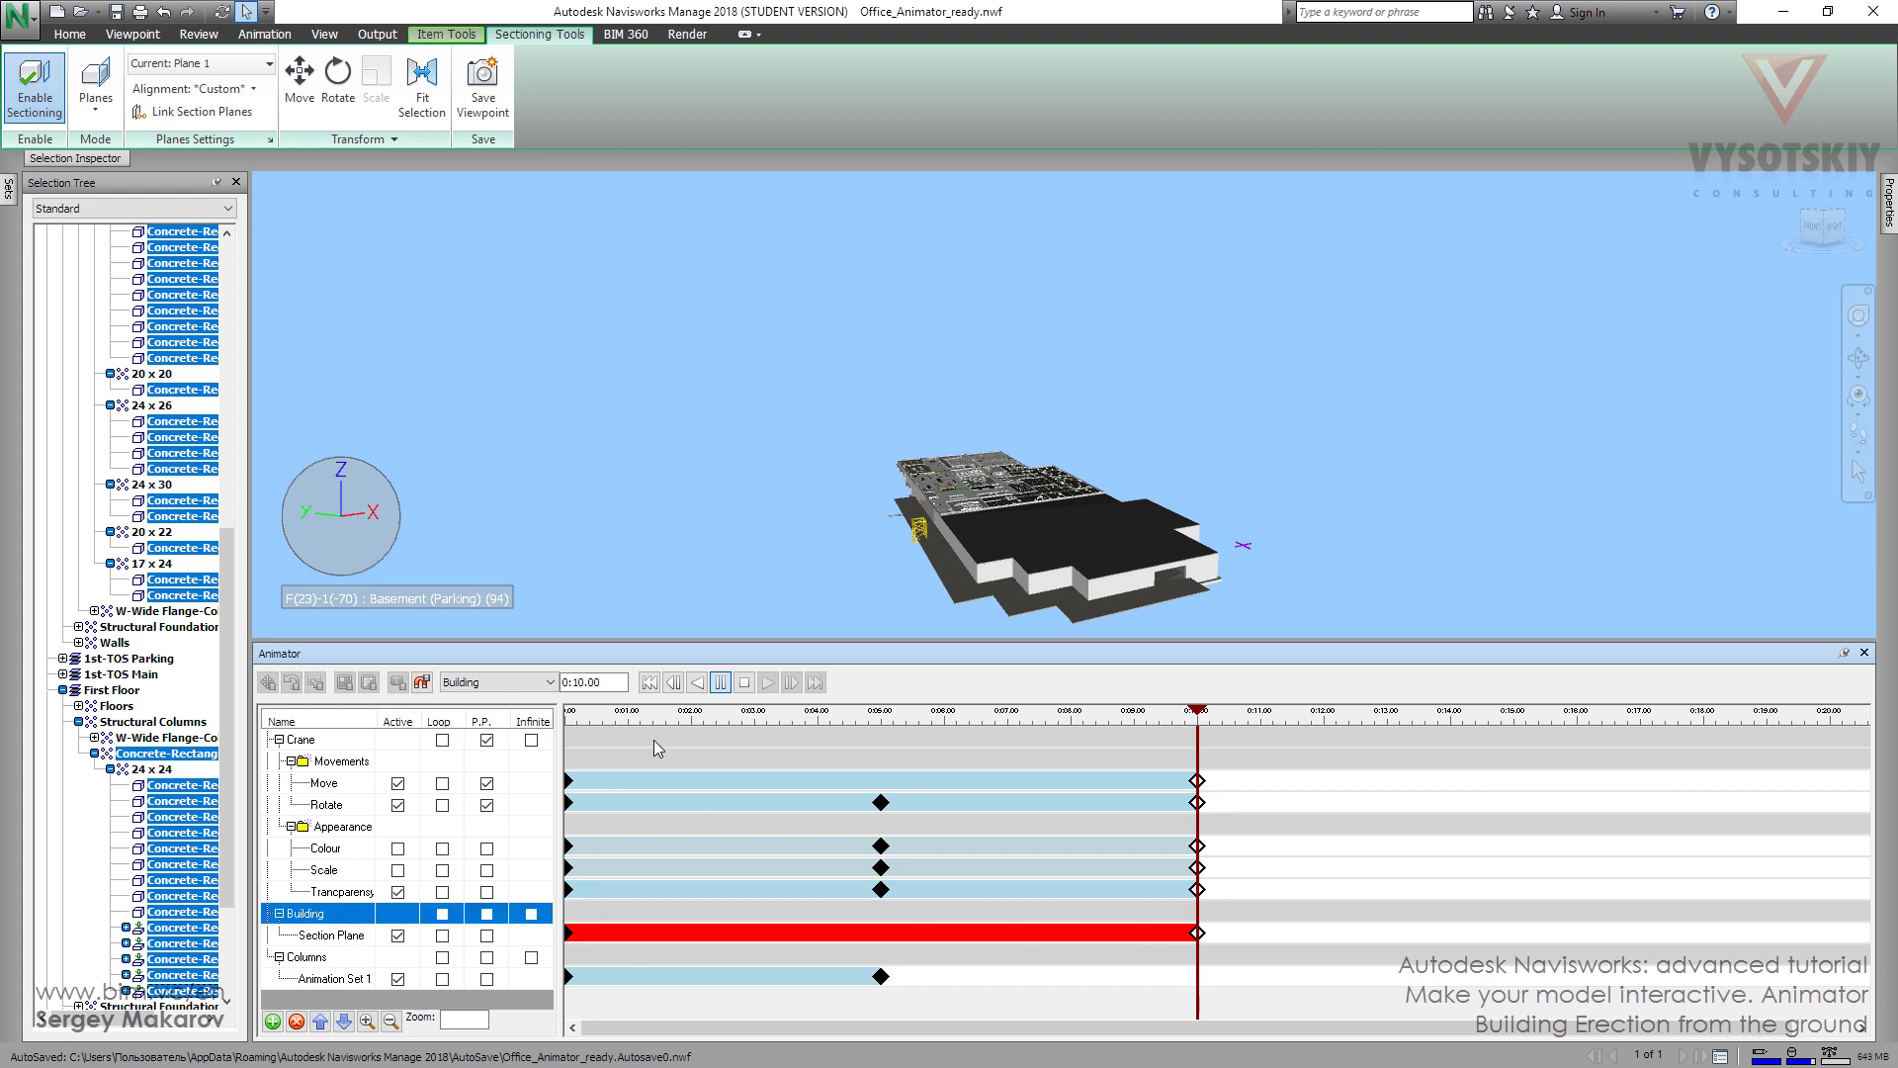
{"action": "left_click", "coordinate": [744, 682]}
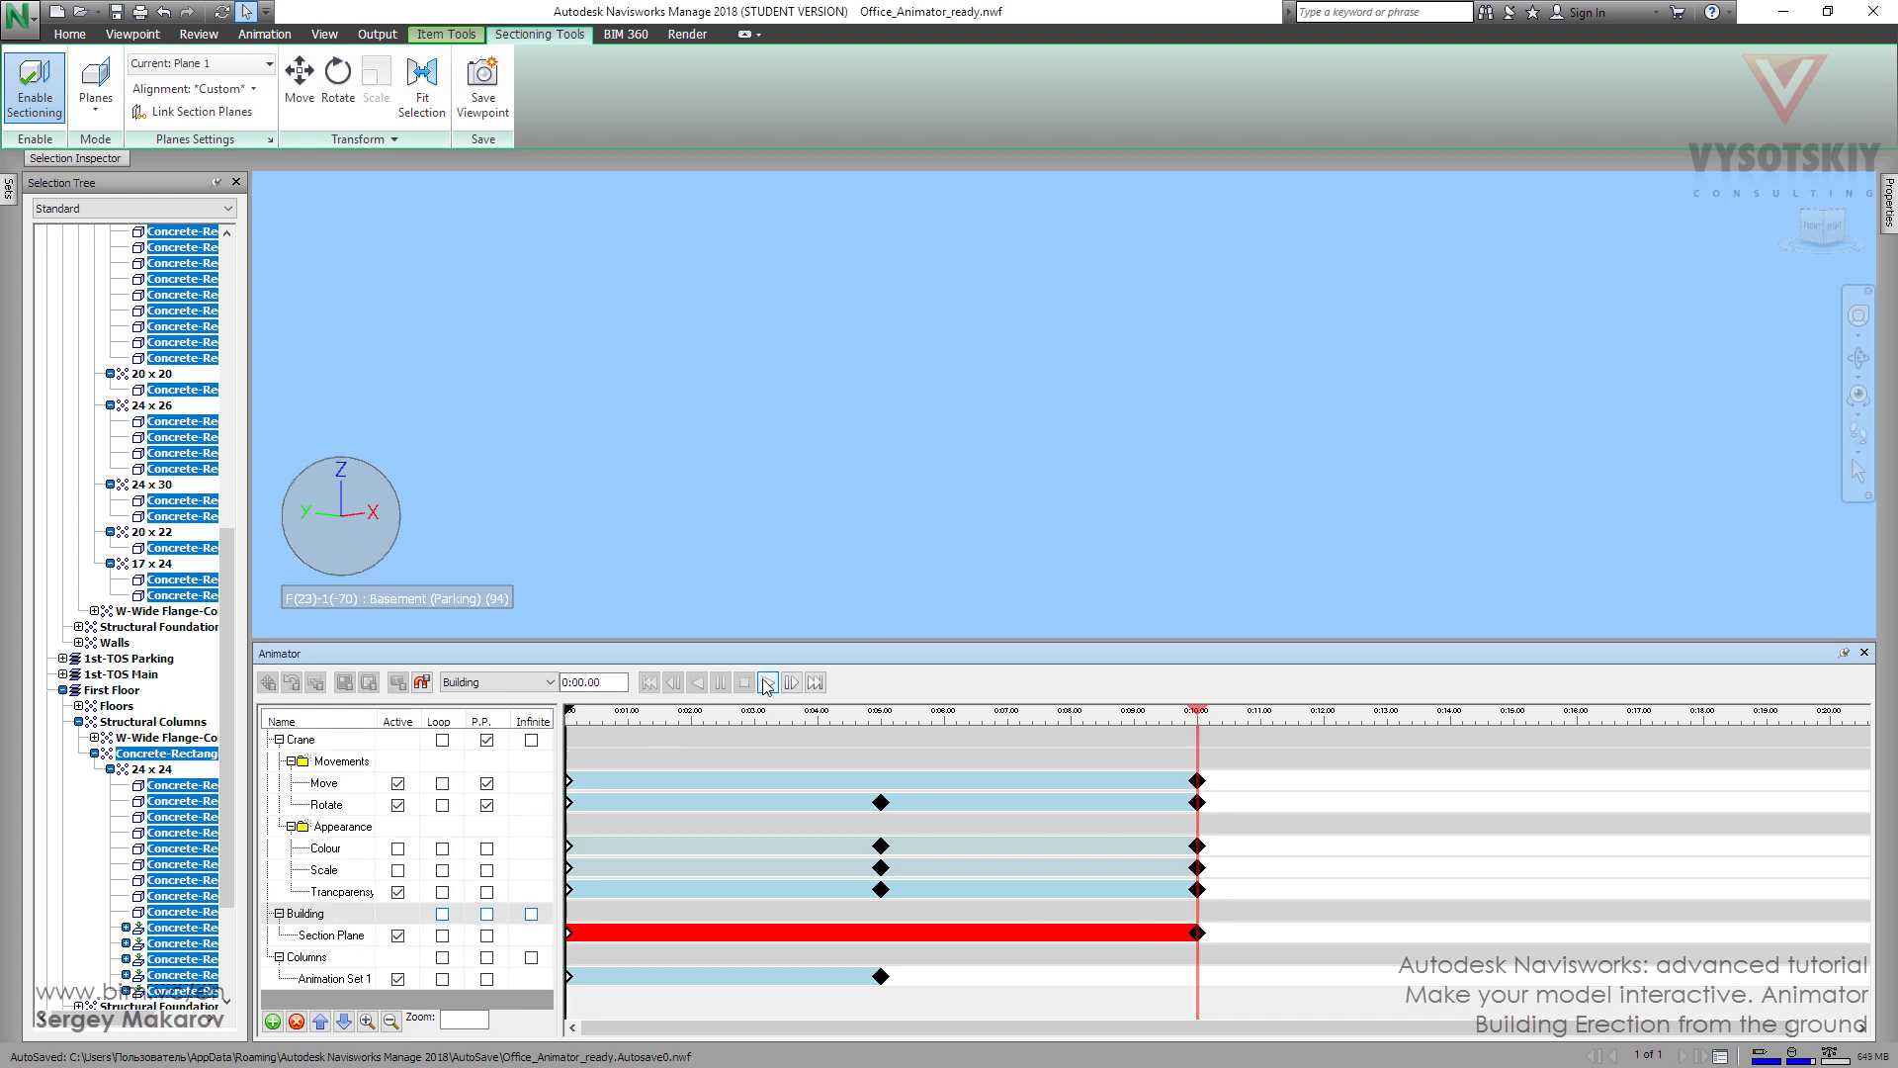
{"action": "left_click", "coordinate": [769, 682]}
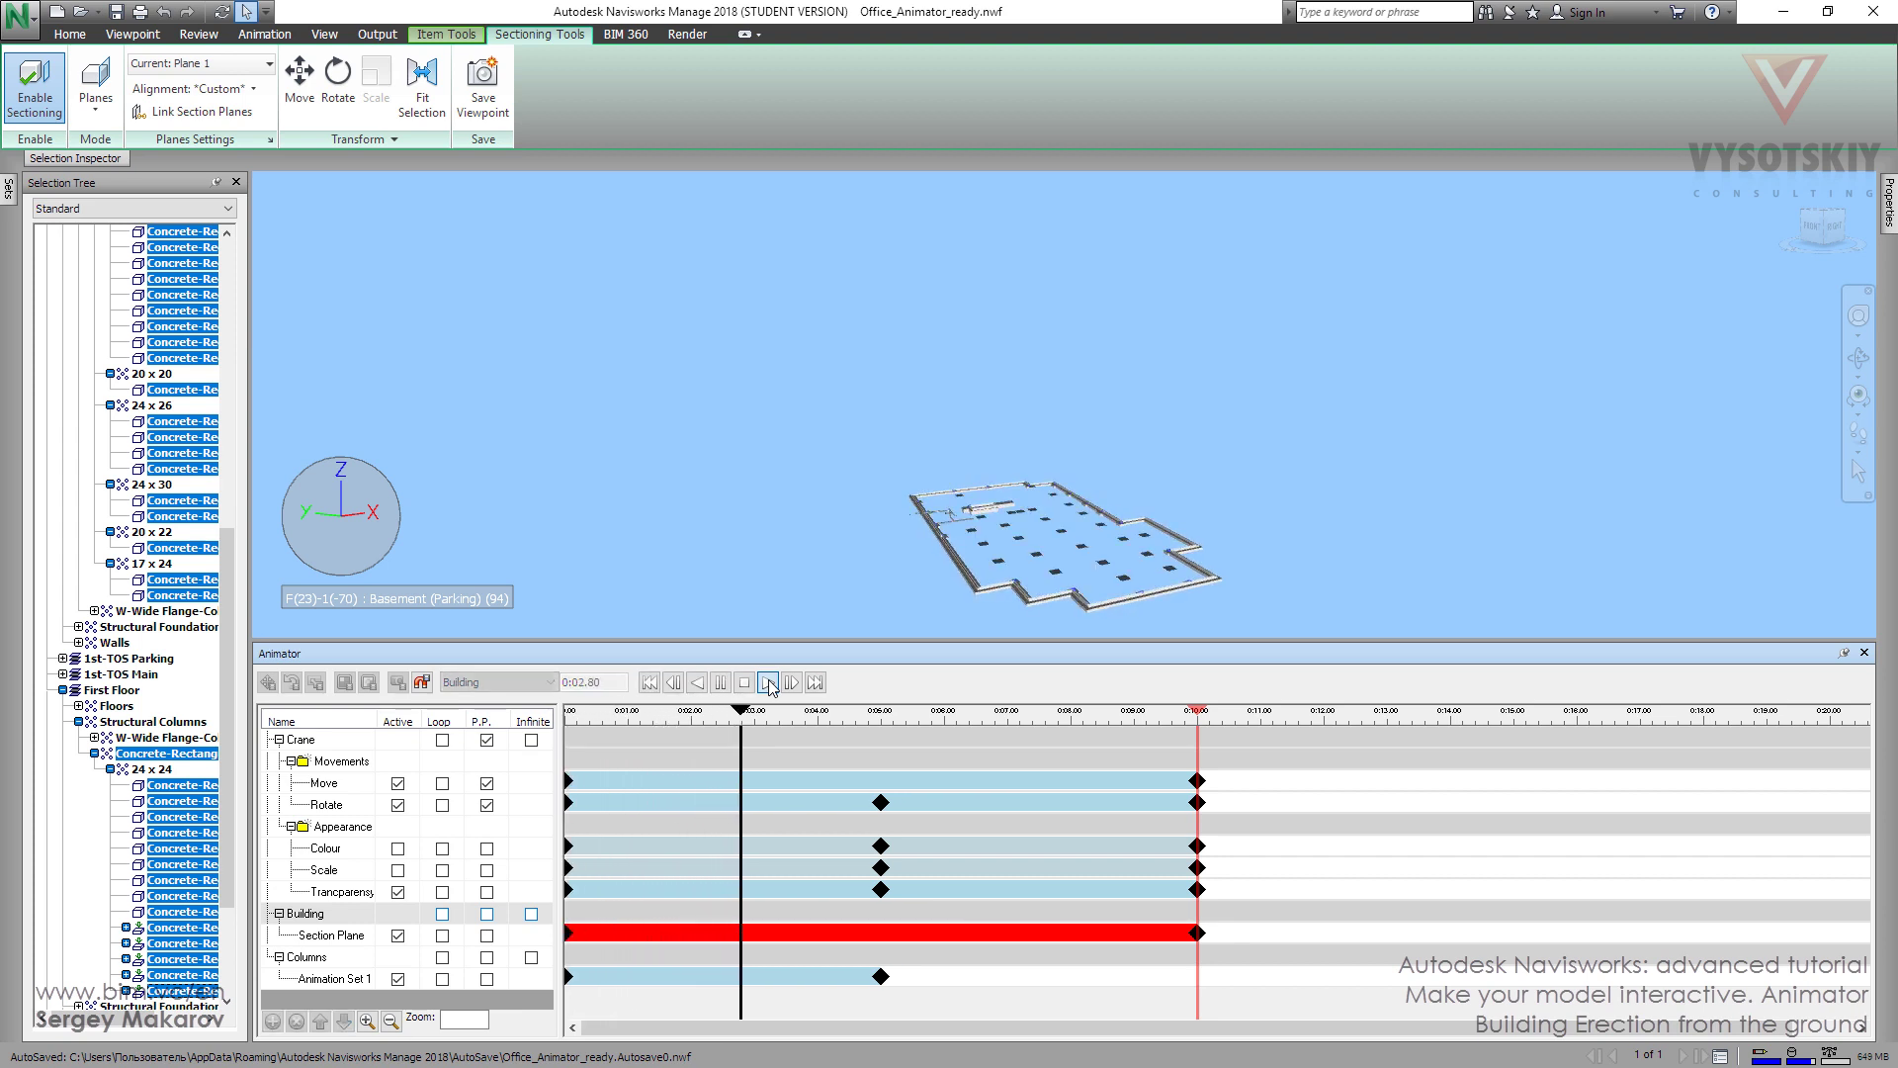
{"action": "left_click", "coordinate": [745, 682]}
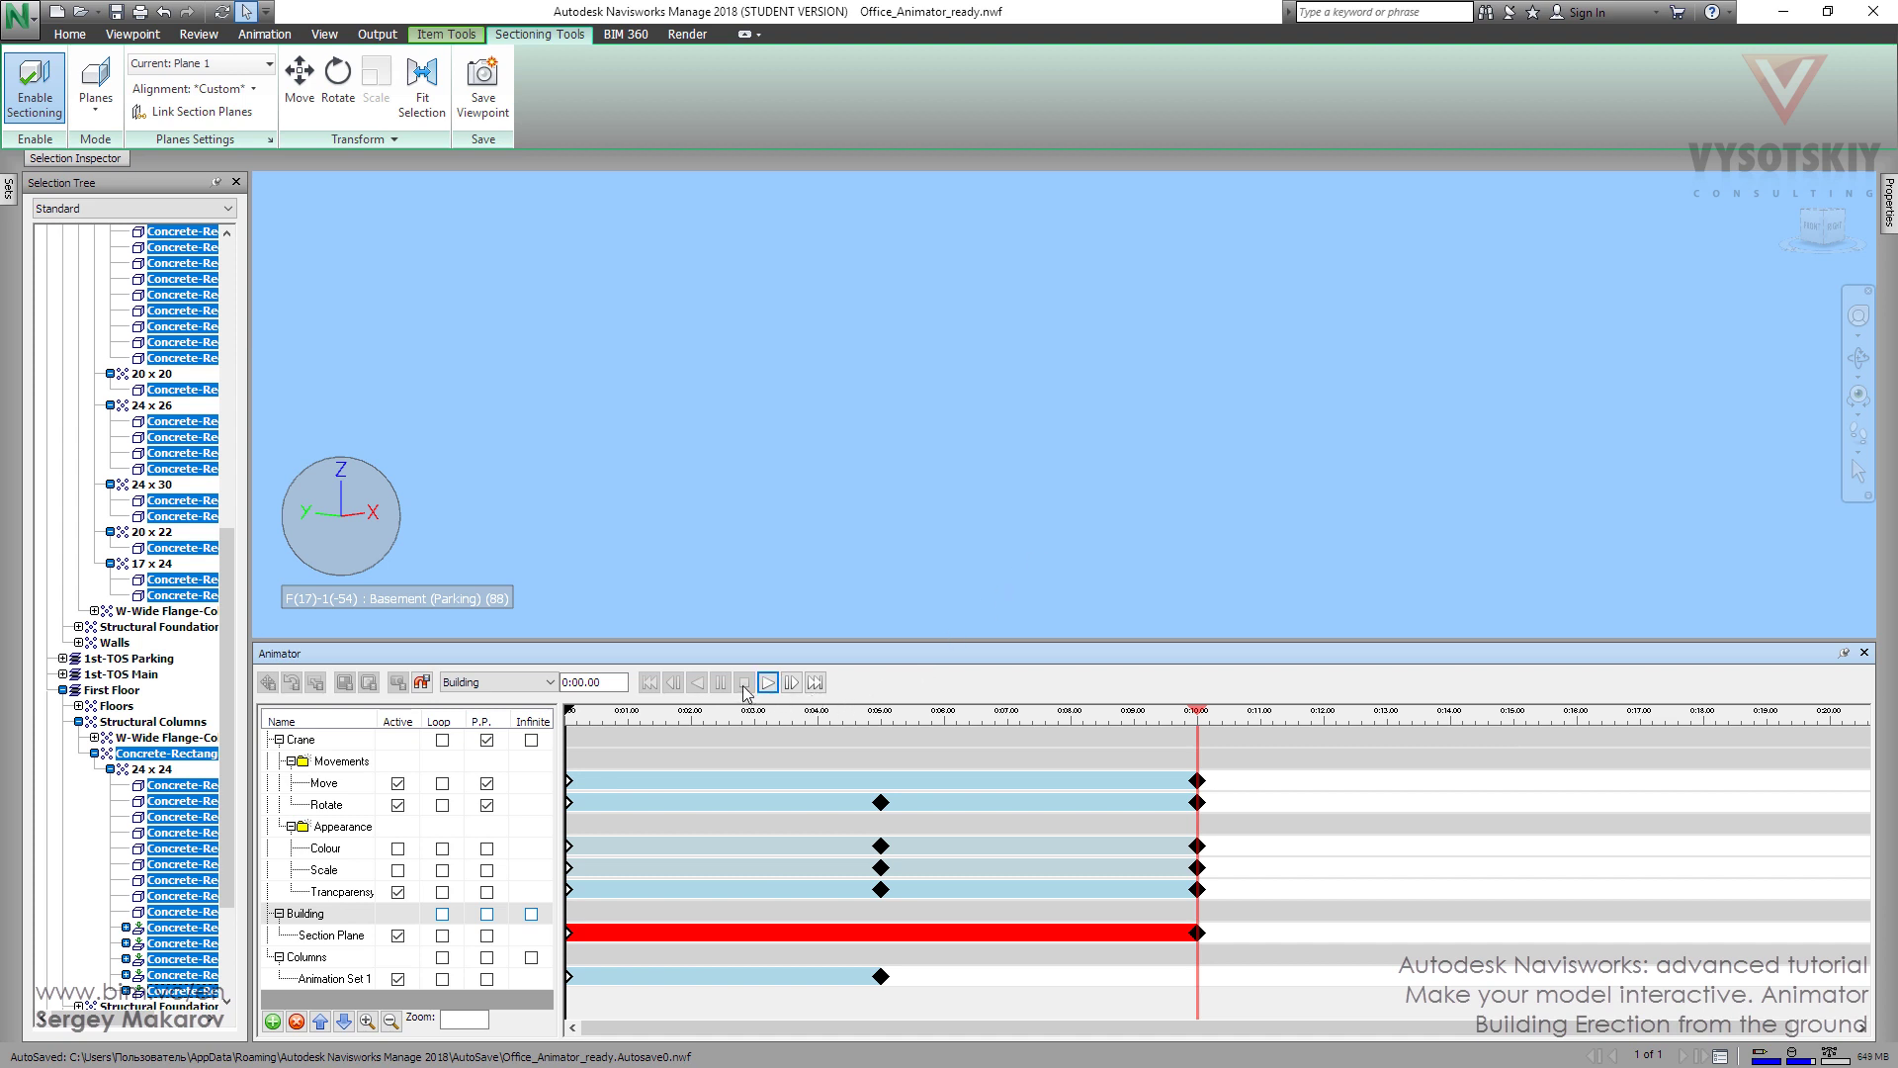
{"action": "left_click", "coordinate": [325, 913]}
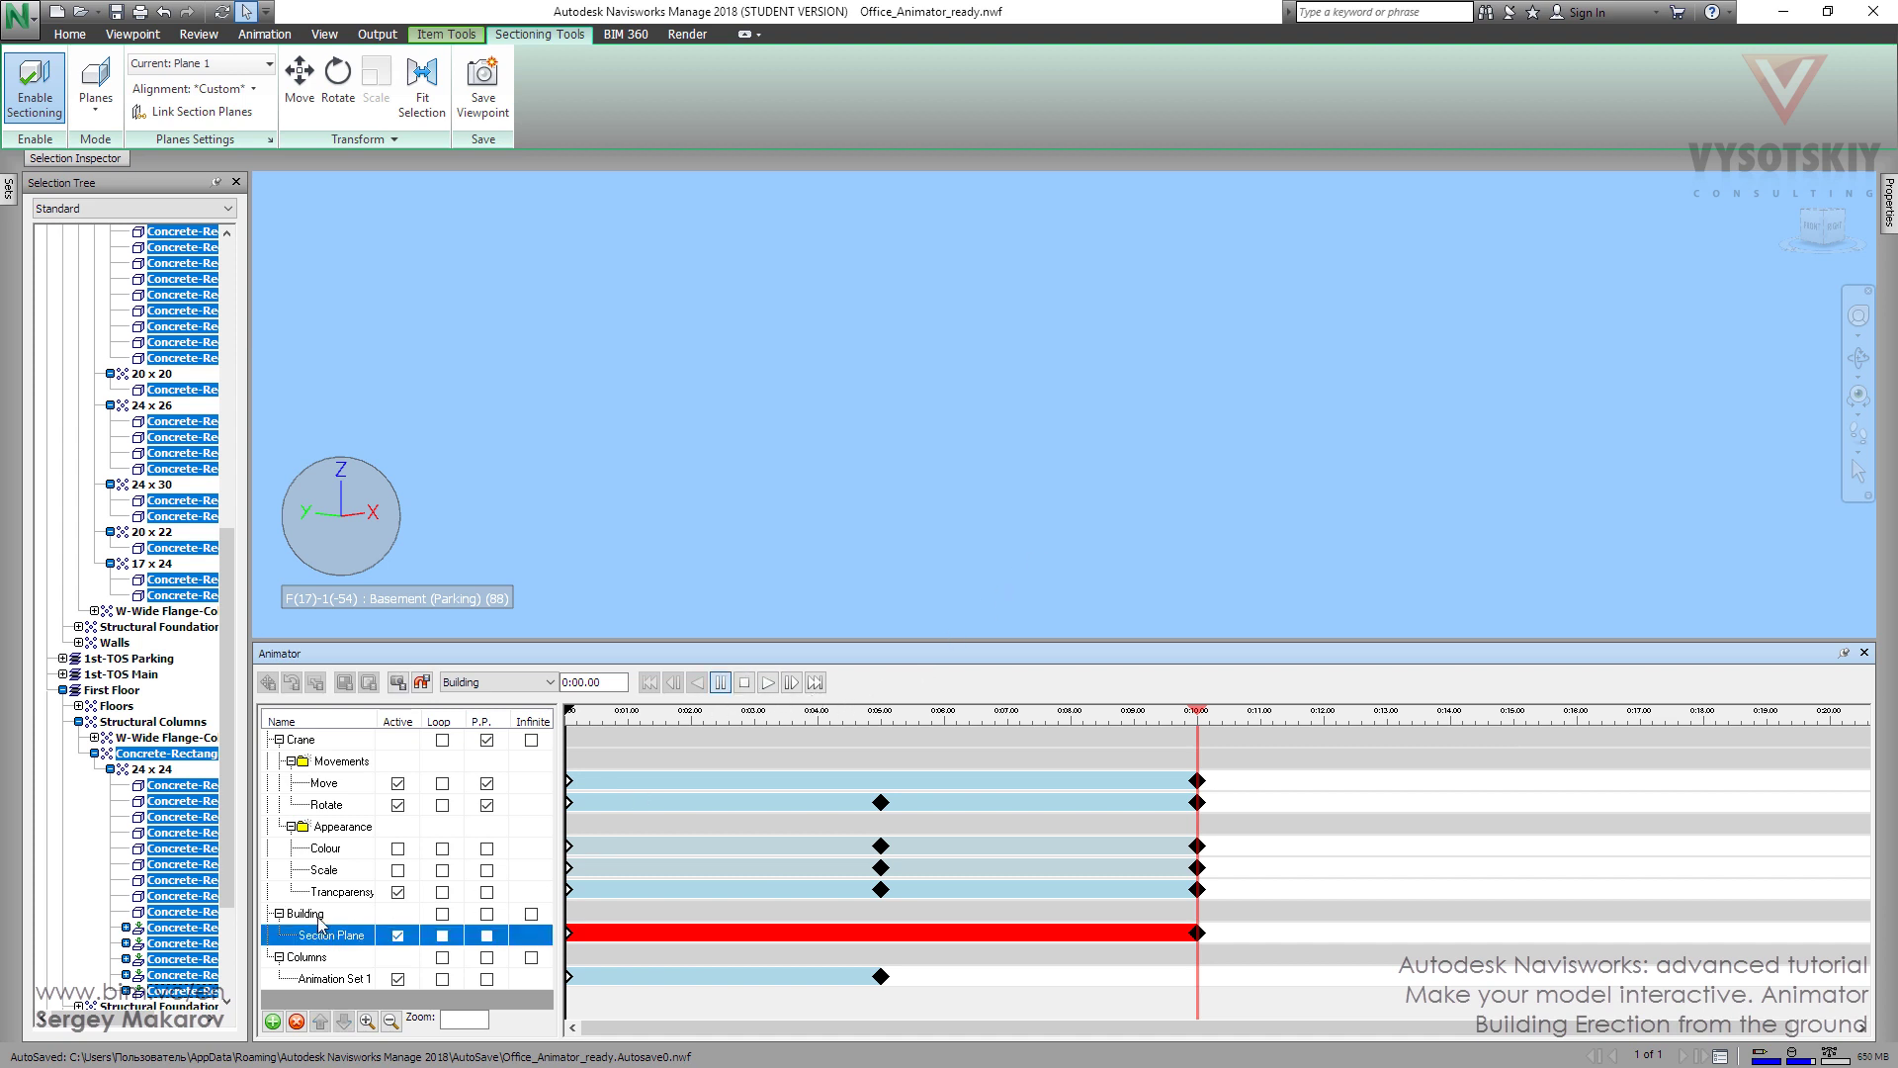
{"action": "left_click", "coordinate": [768, 683]}
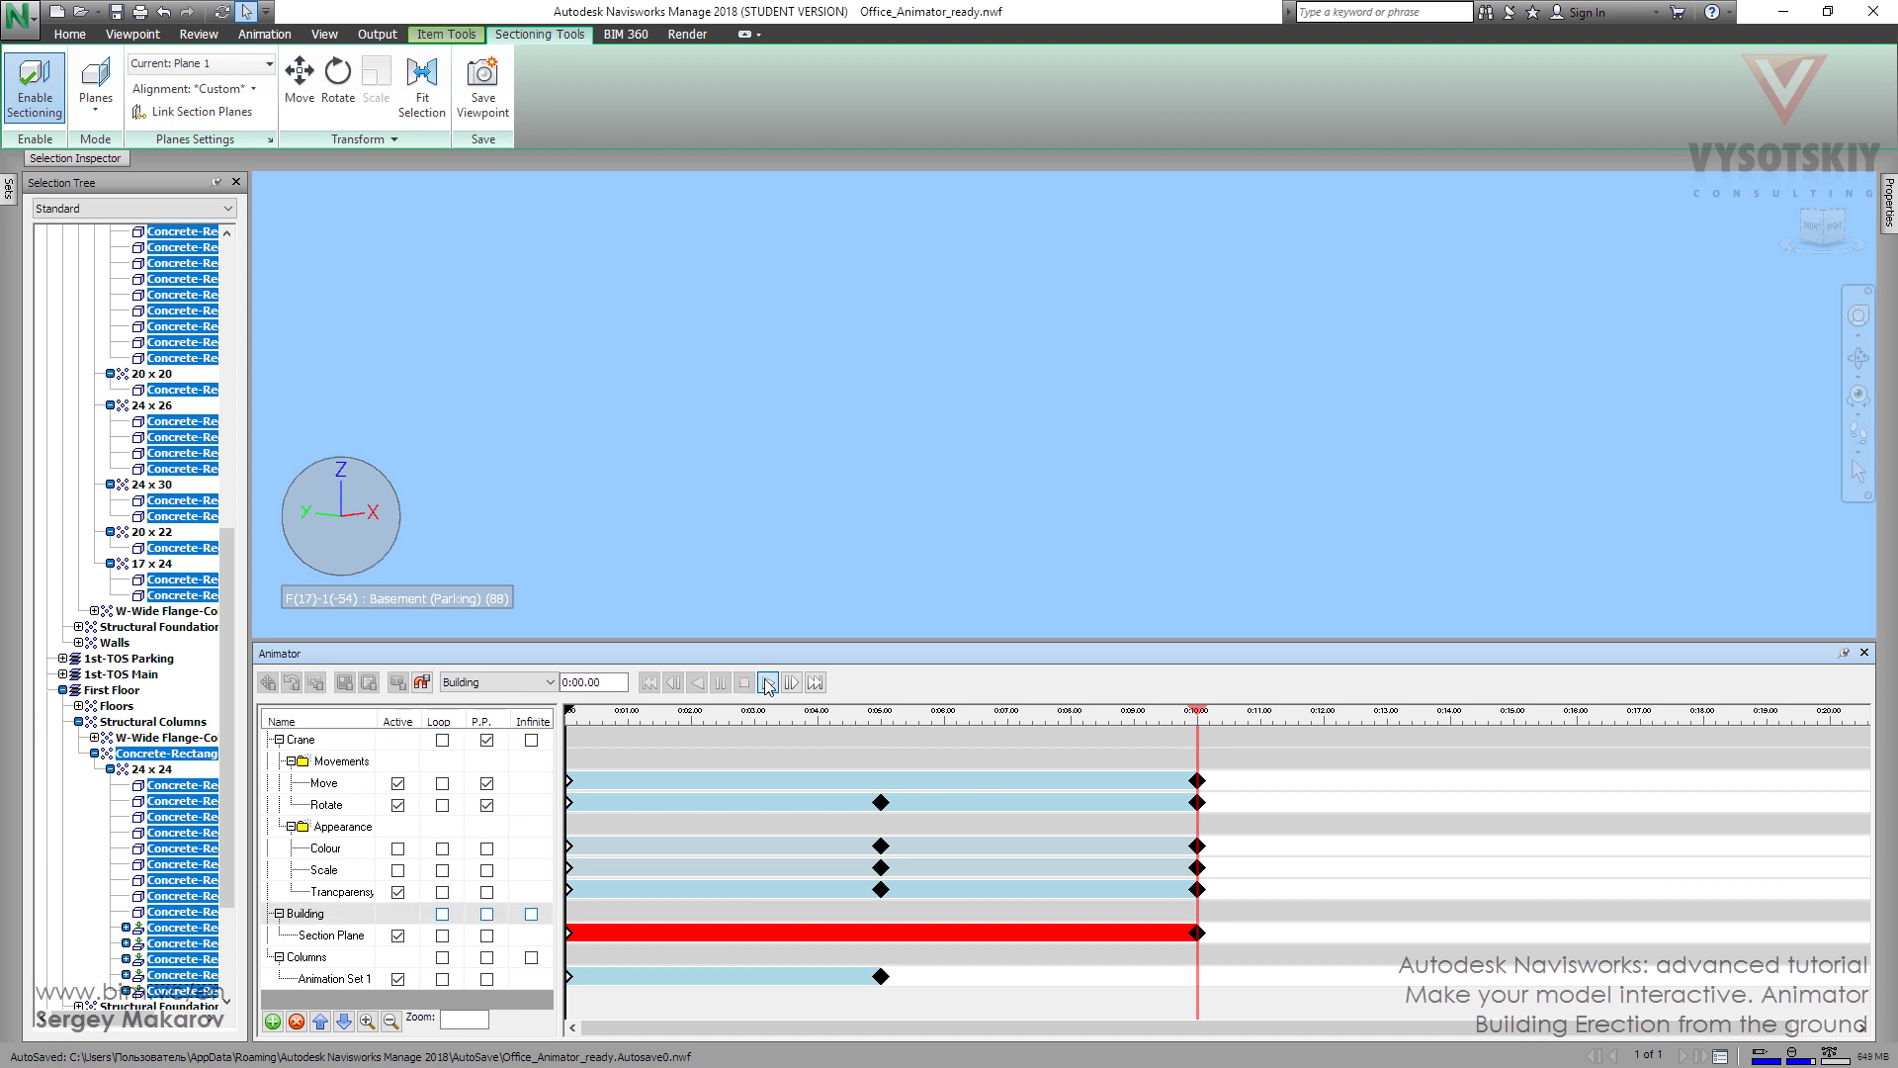